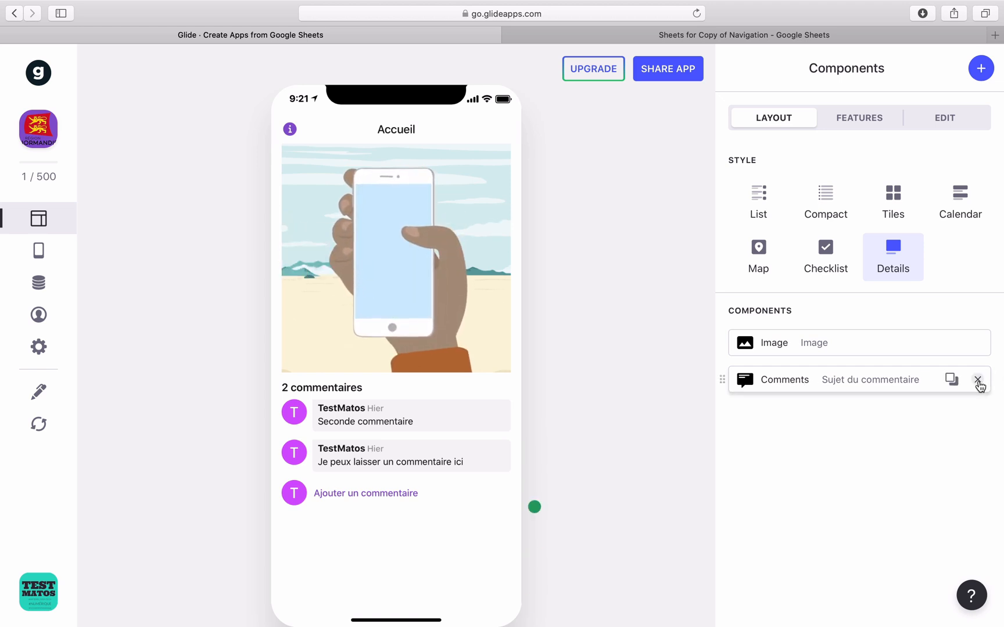
Swap the Comments component for an Email component, then switch to the linked Google Sheet.
left_click(978, 380)
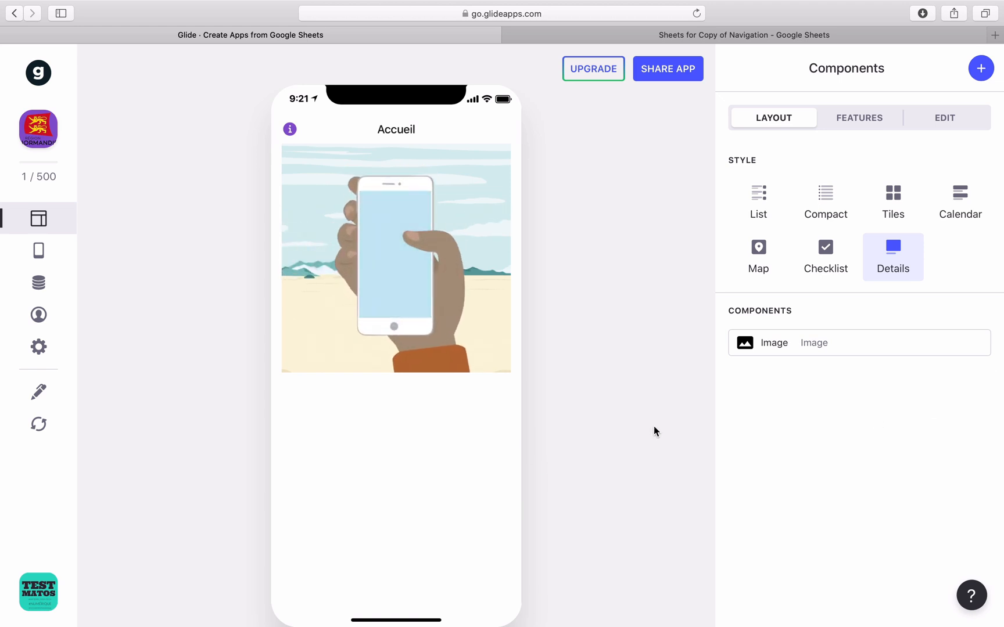
left_click(980, 70)
scroll(774, 424, "down", 1)
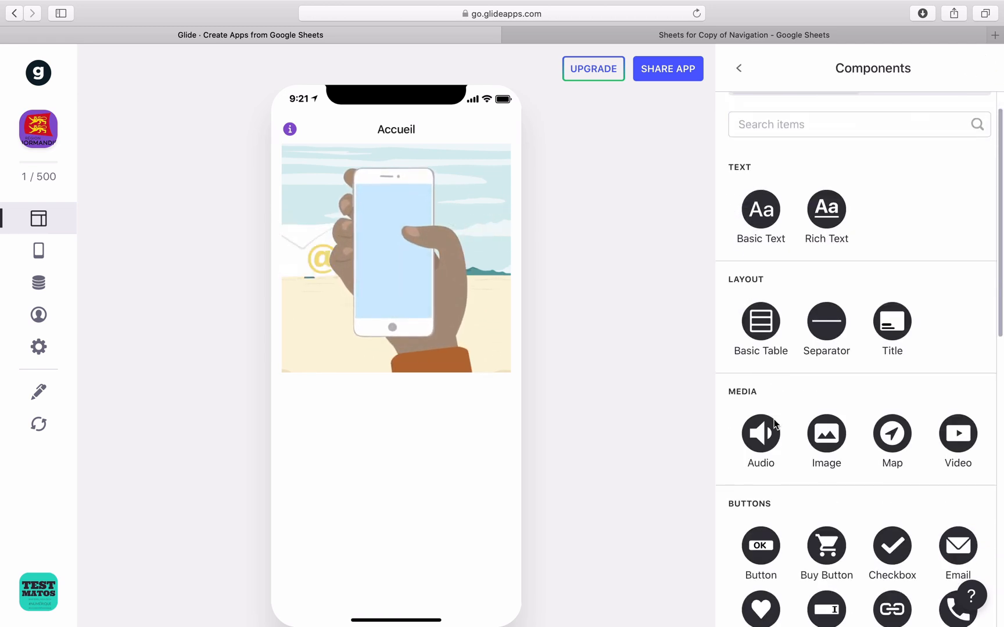
scroll(774, 423, "down", 4)
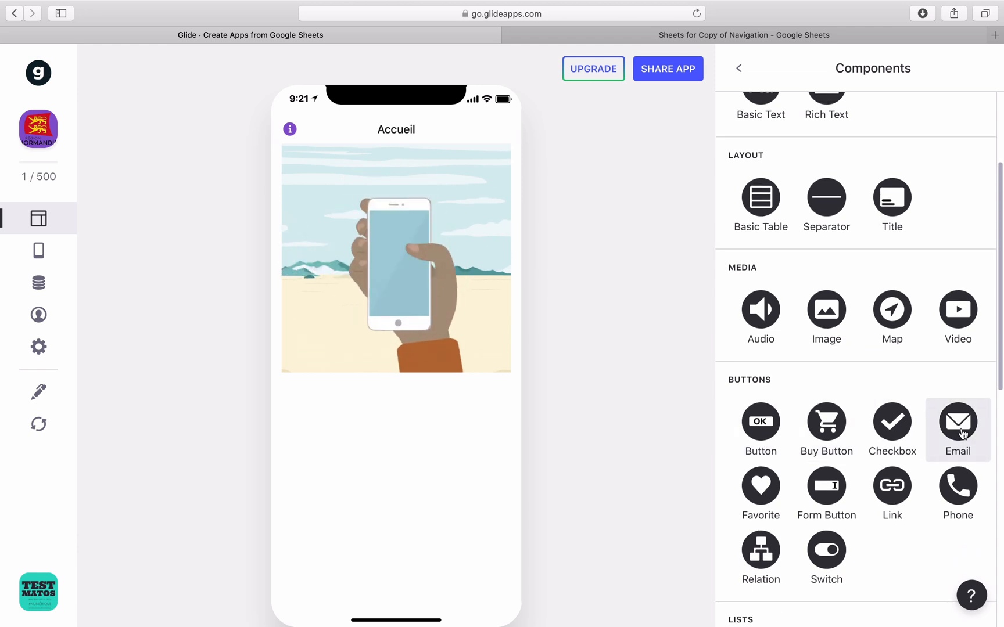
left_click(959, 431)
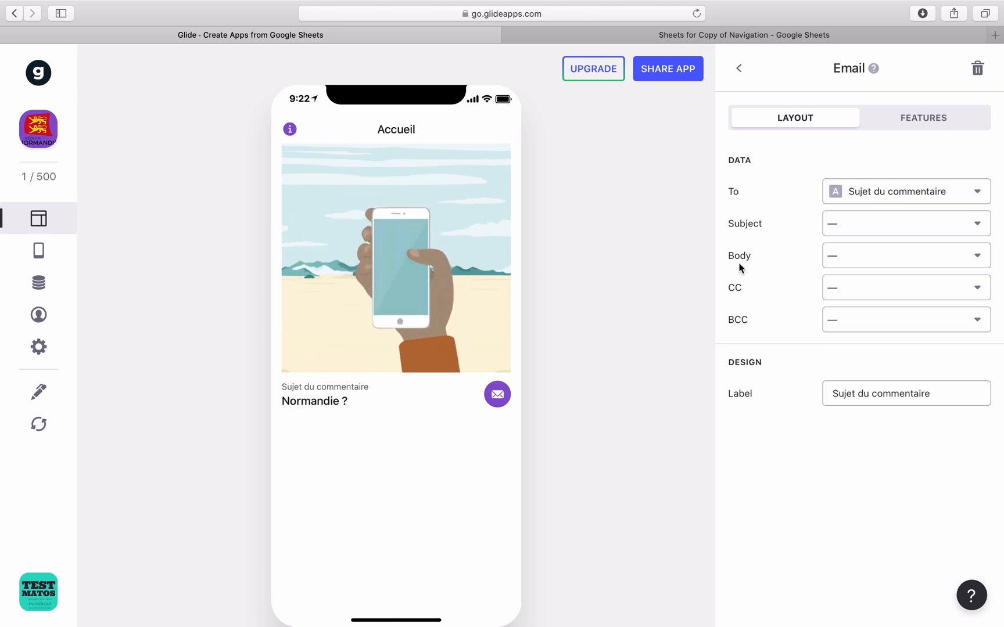
left_click(622, 36)
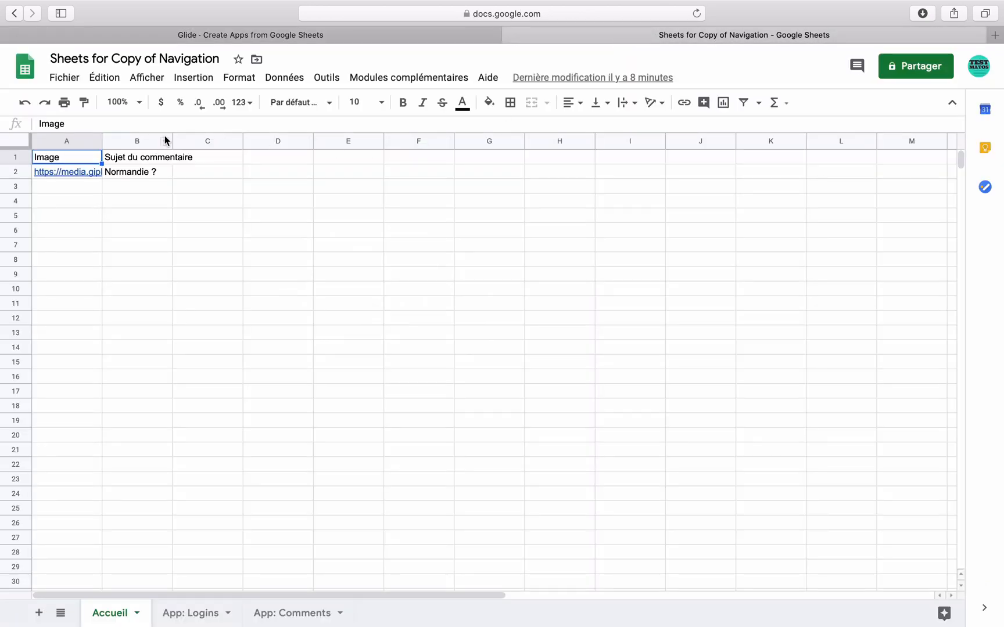
Enter the headers TO, Sujet, CC, CBI and Body in cells C1 through G1.
left_click(218, 156)
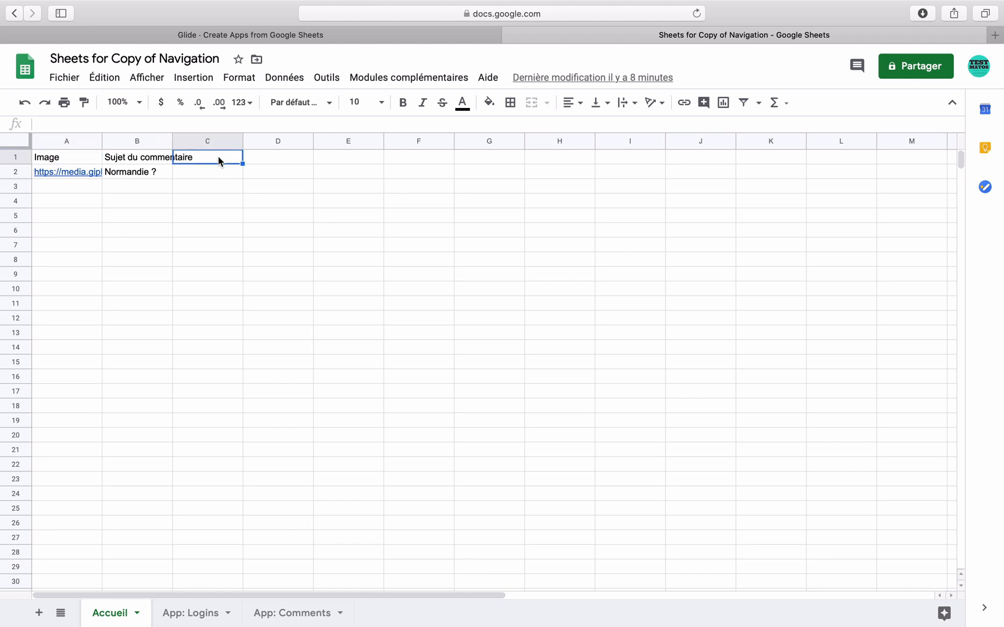
type("TO")
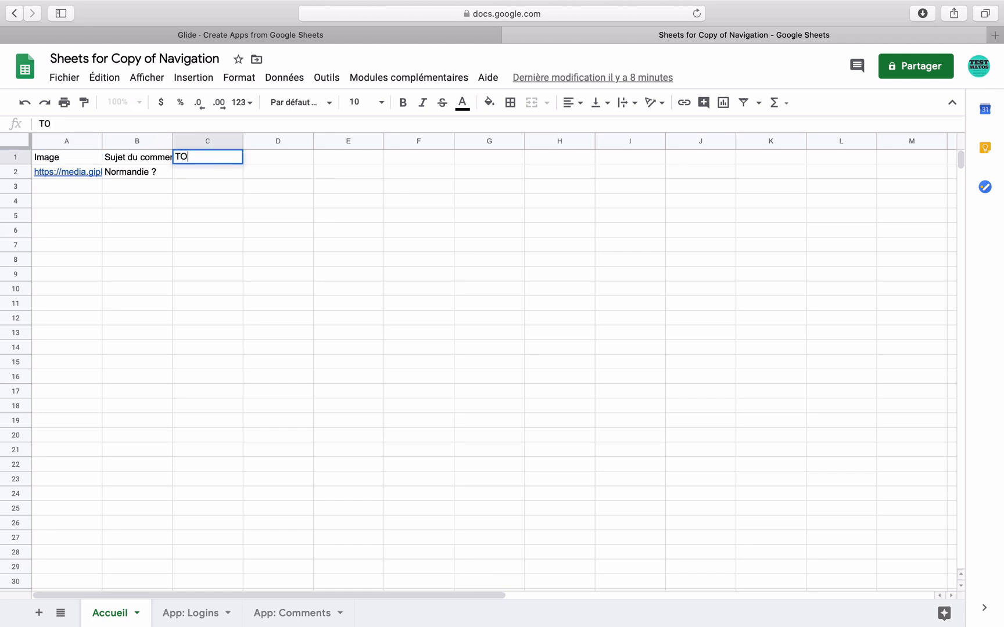
key("Tab")
type("Sujet")
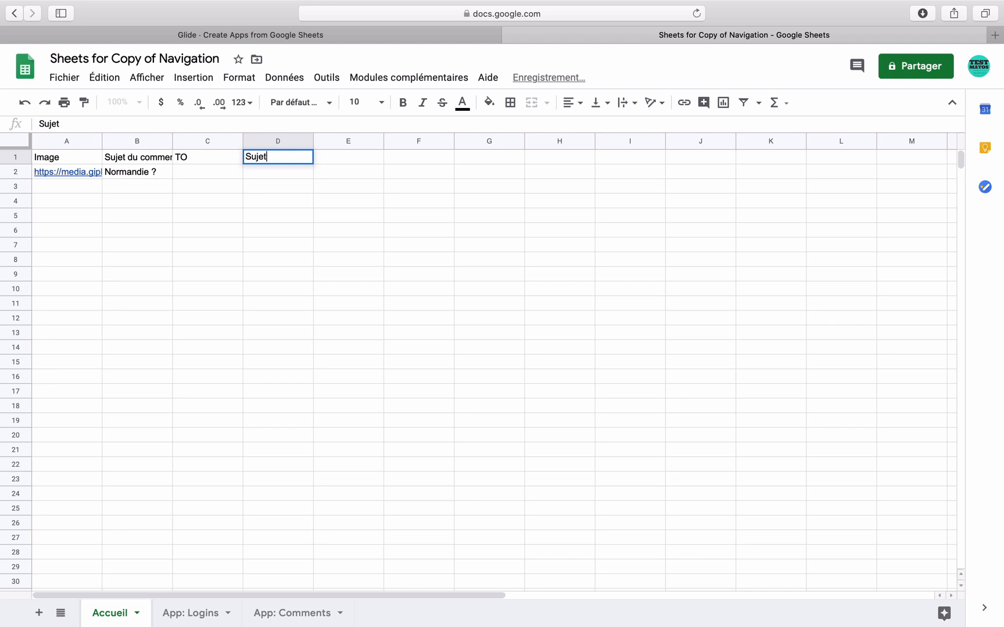
key("Tab")
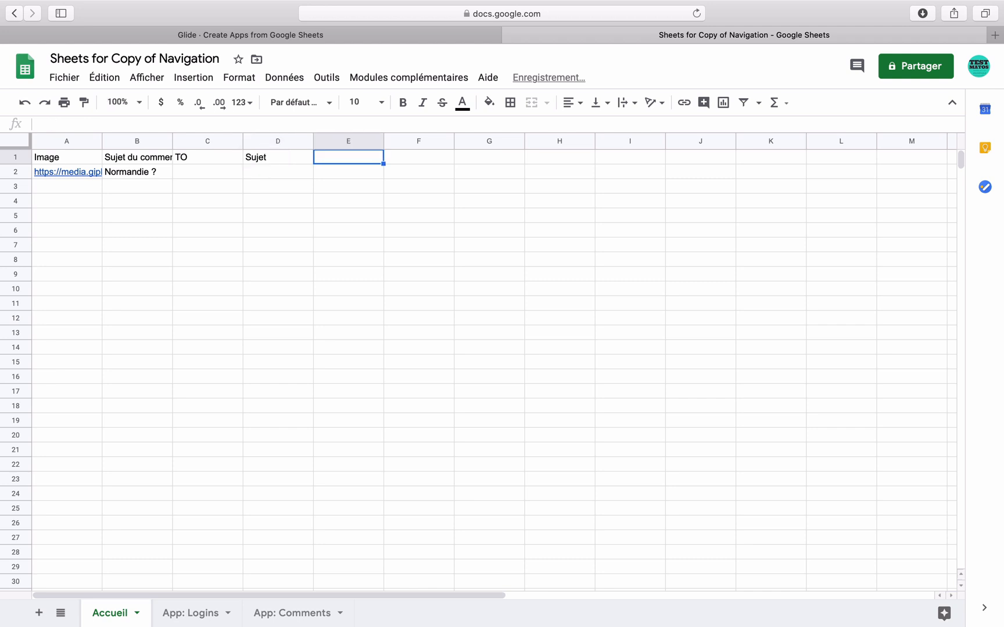
type("CC")
key("Tab")
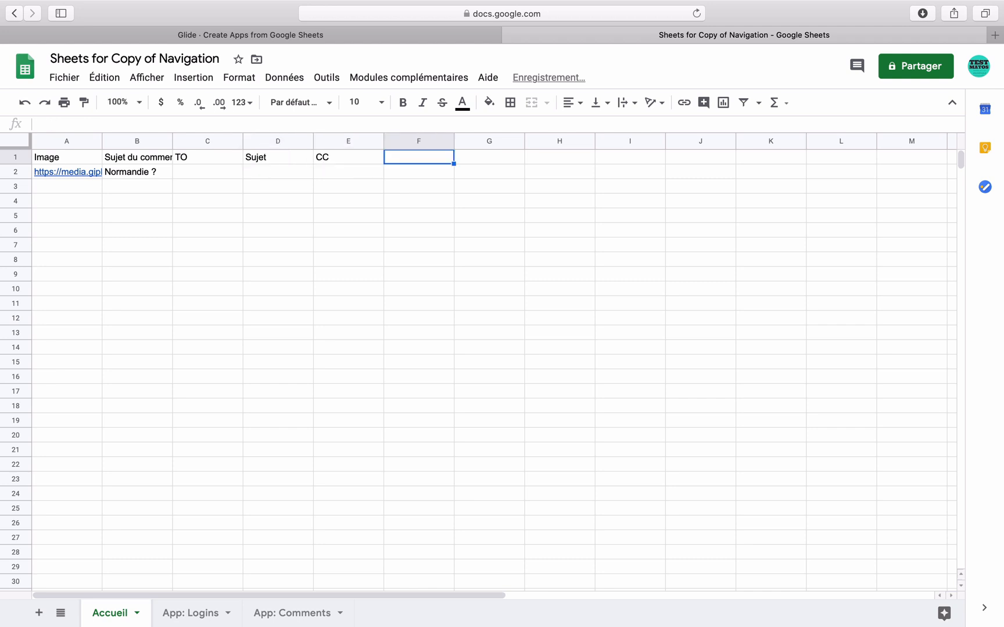
type("CBI")
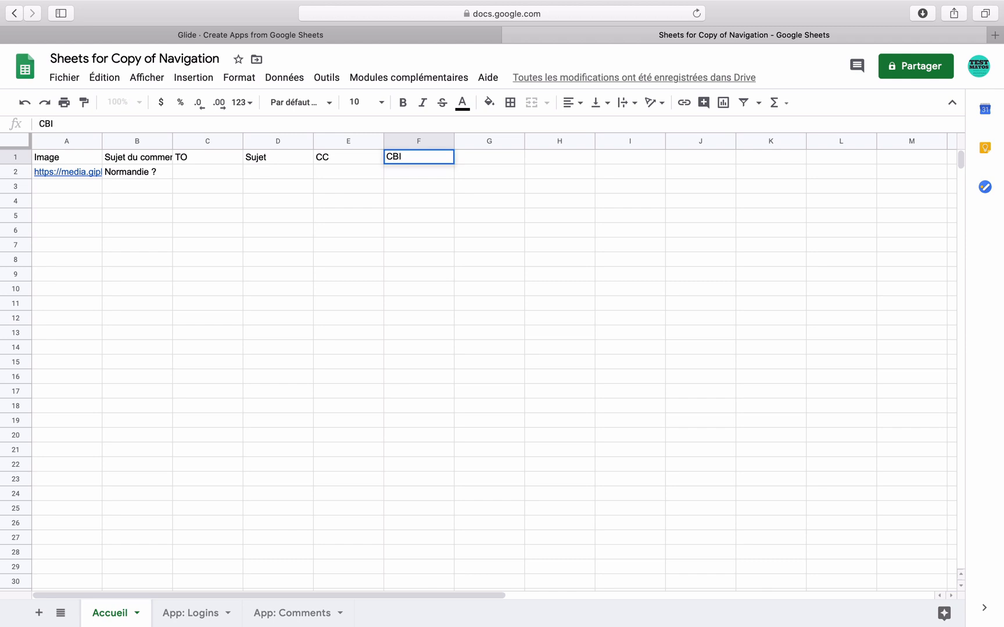
key("Tab")
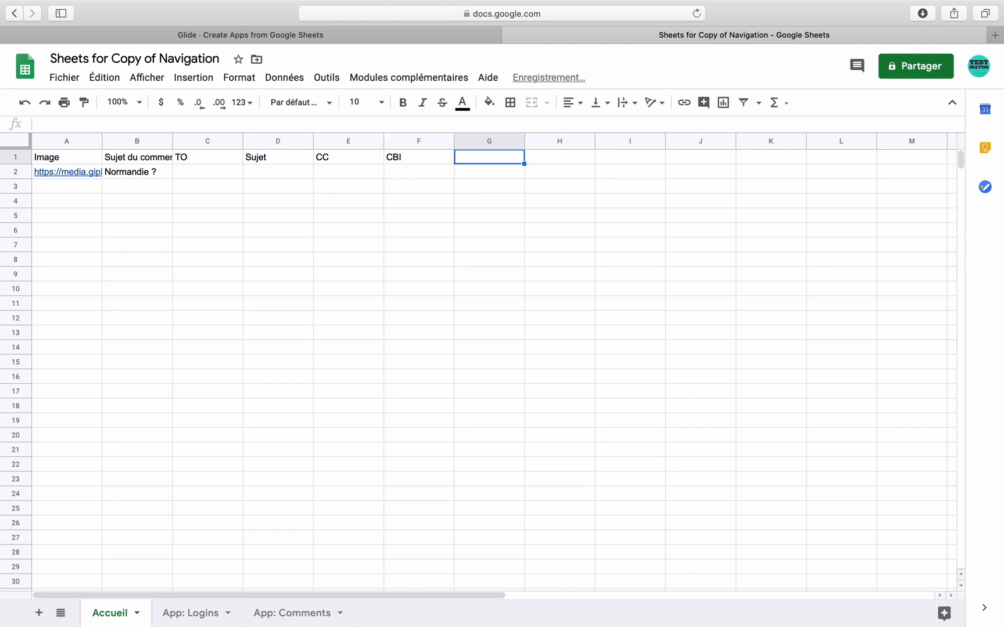
type("B")
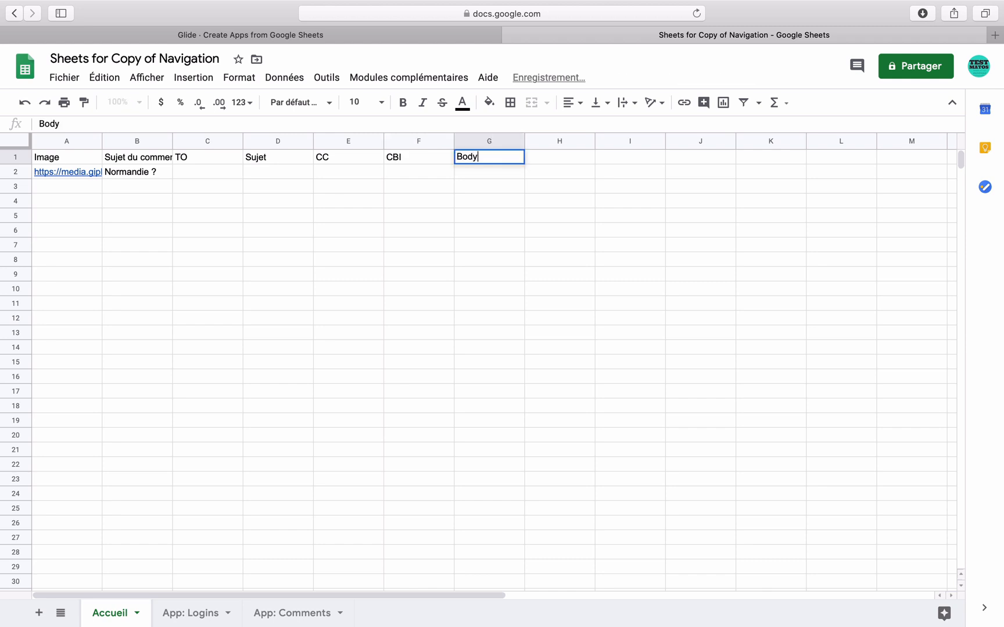
type("ody")
key("Return")
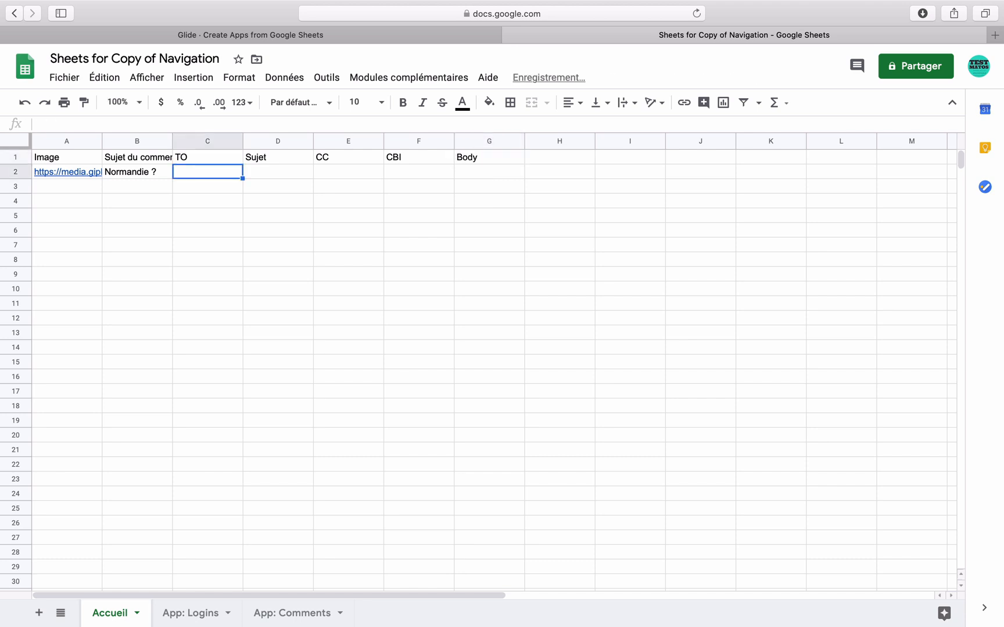
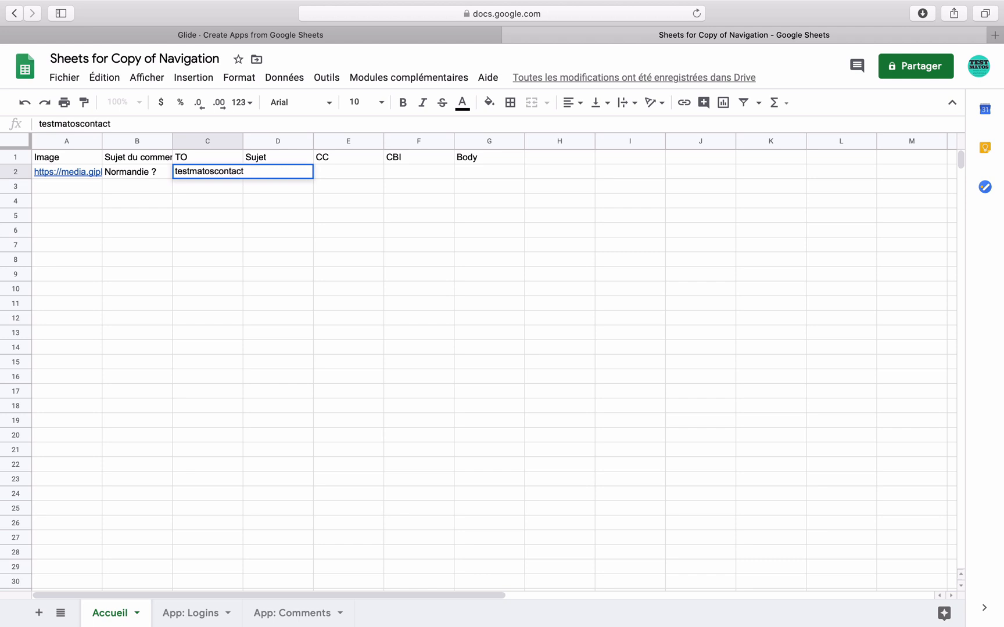
Enter the test recipient's e-mail address in C2 and the subject 'Test d'envoie de mail' in D2.
key("Tab")
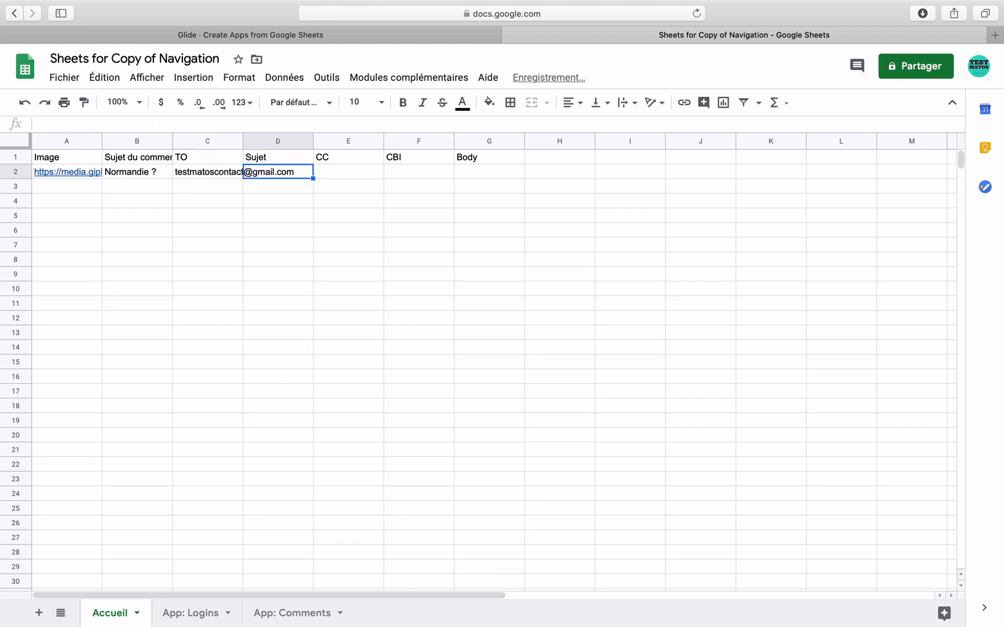
type("Test d'e")
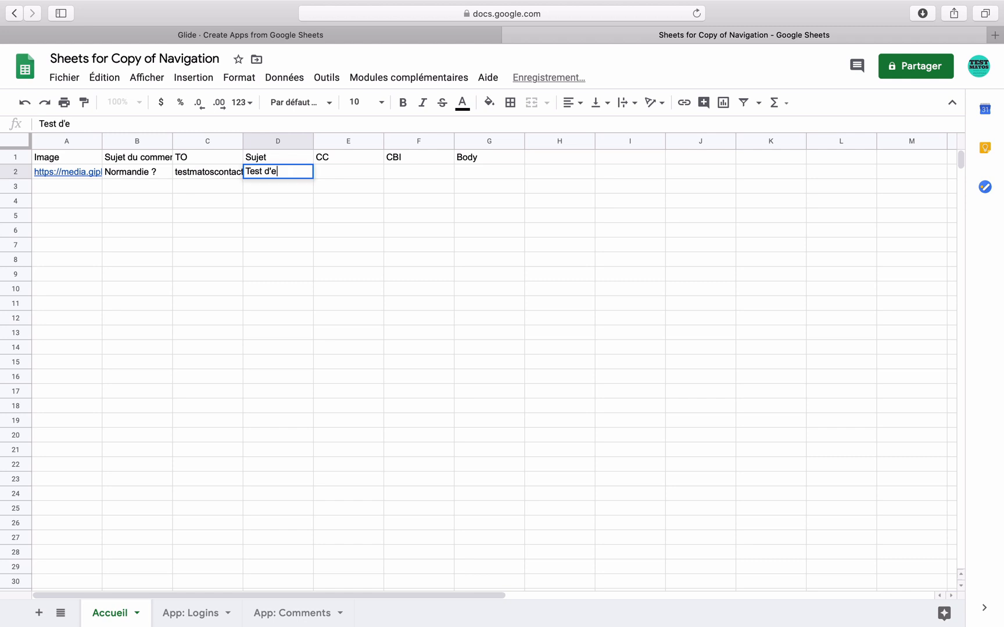
type("nvoie de mail")
key("Tab")
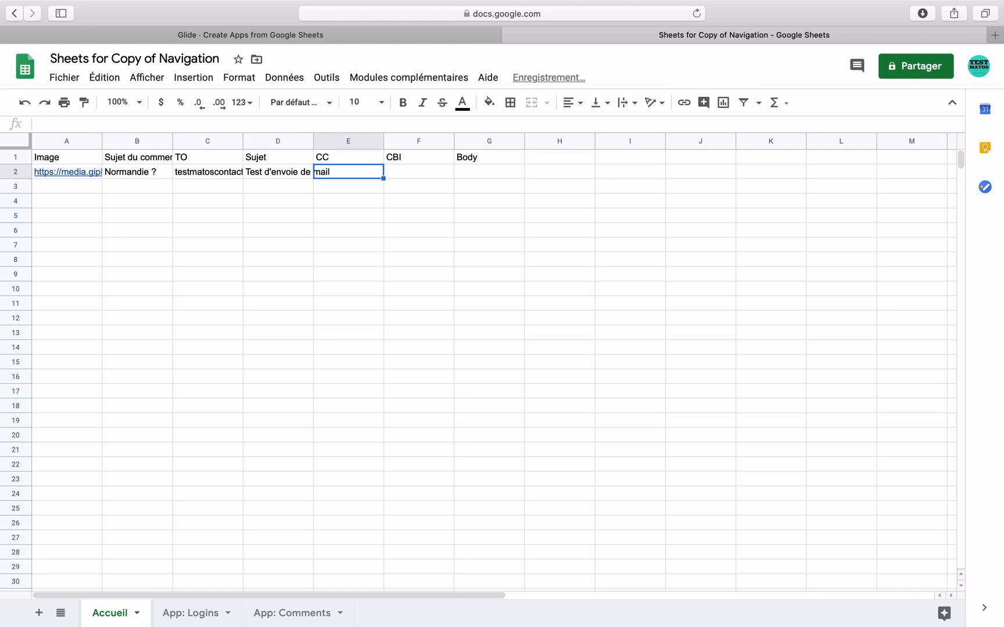
Skip to G2, type the message body text and commit the cell.
key("Tab")
key("Tab")
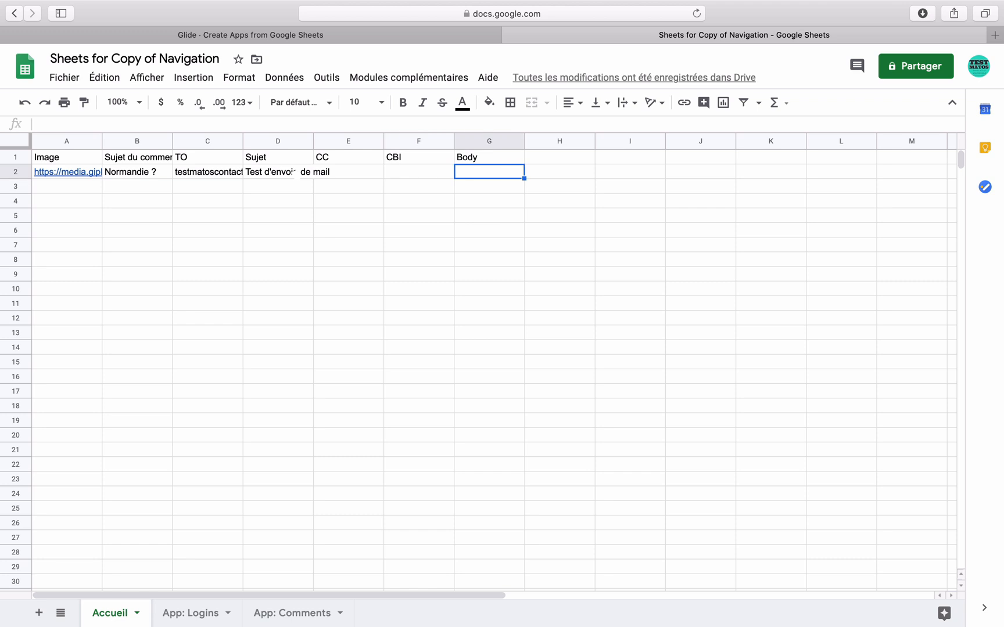
type("C'est ic")
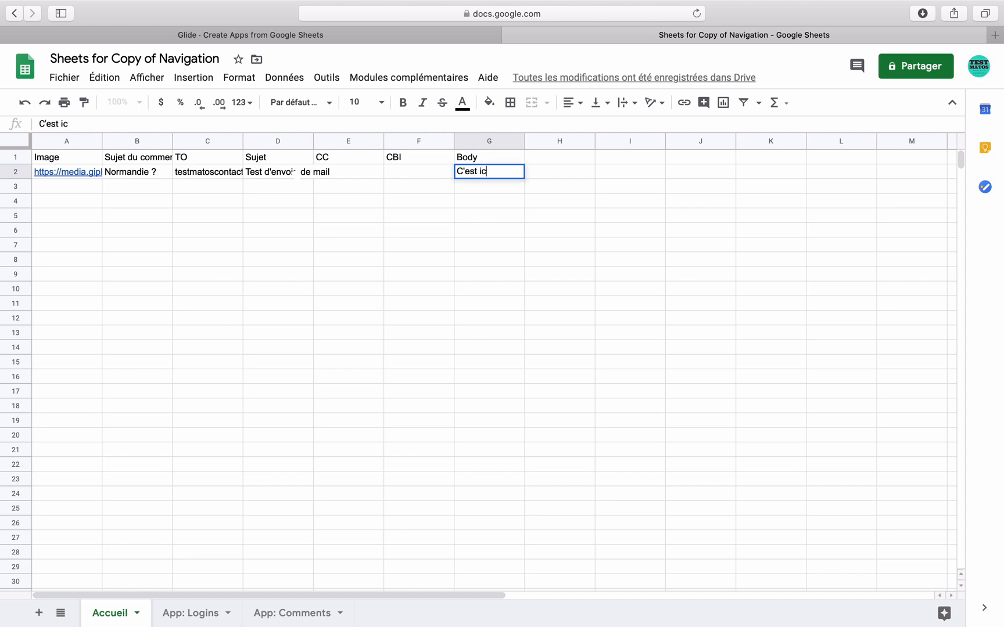
type("i qu'il faiu")
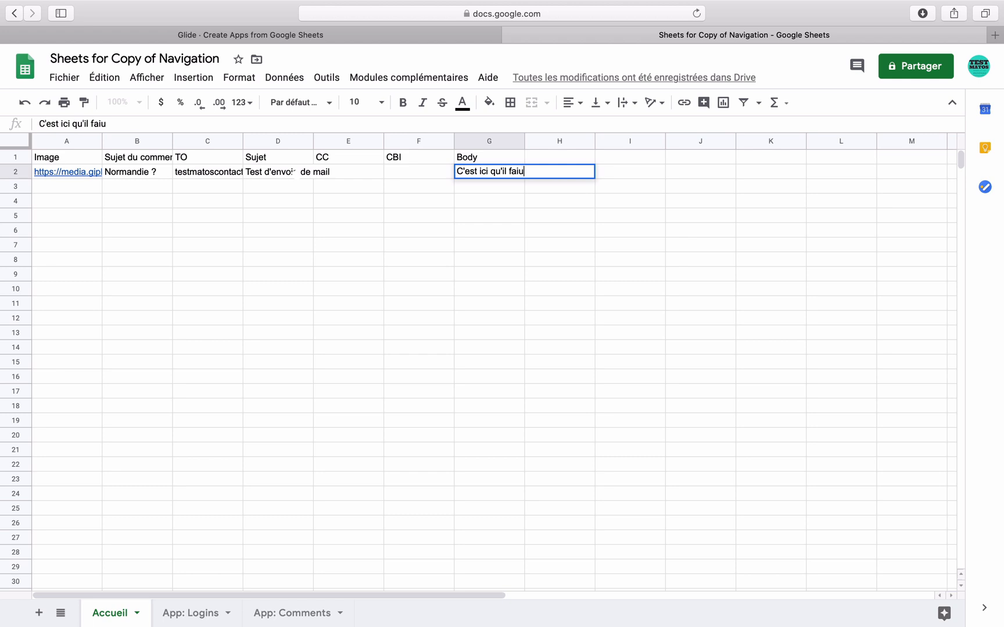
type("t ut écrire")
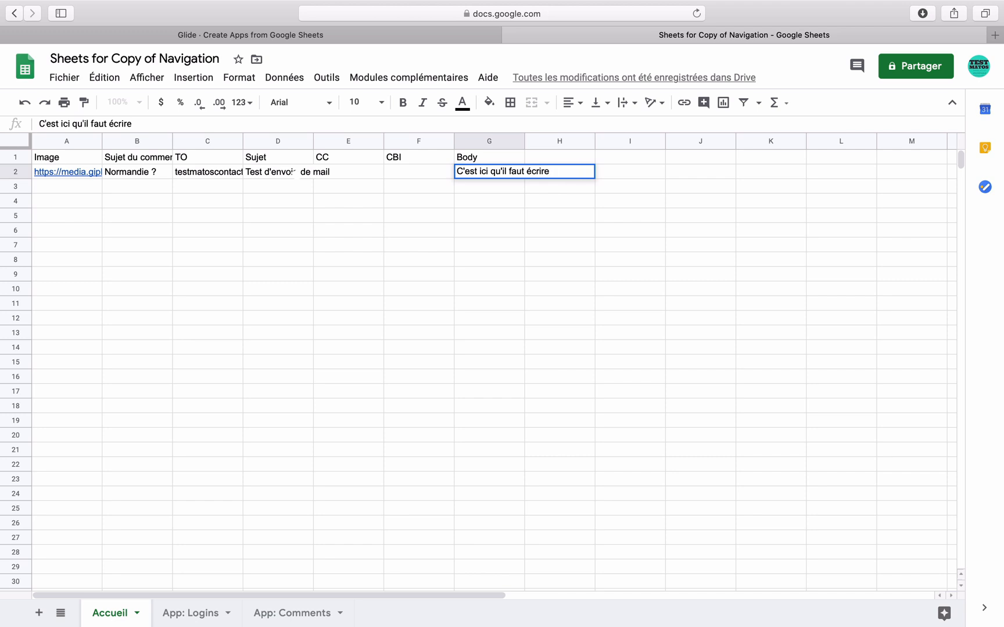
type("le message.")
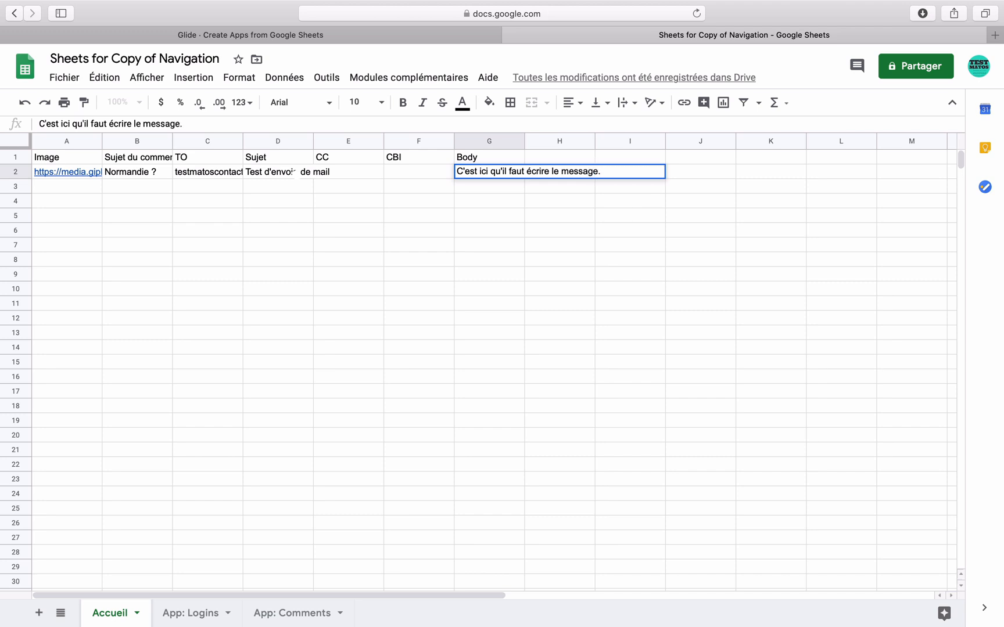
left_click(409, 202)
Back in Glide, reload the sheet data and accept the newly found columns.
left_click(411, 34)
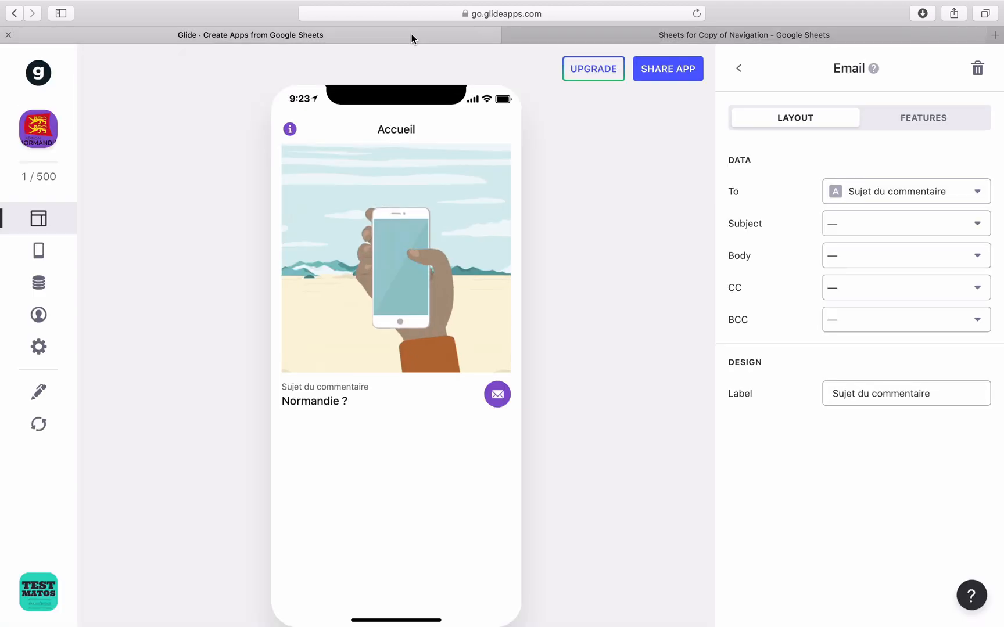
left_click(39, 424)
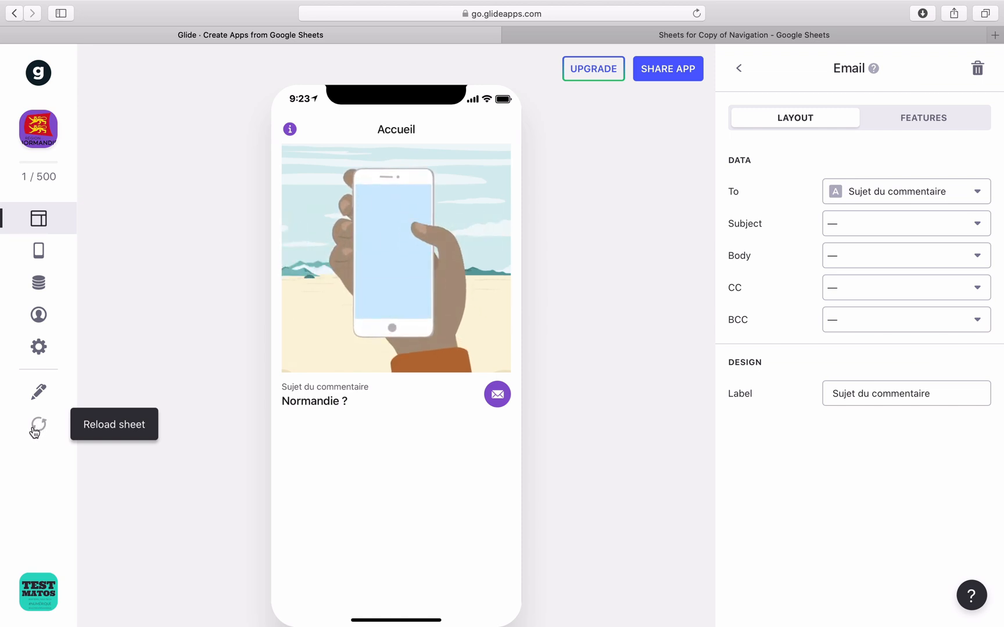
left_click(865, 197)
left_click(642, 375)
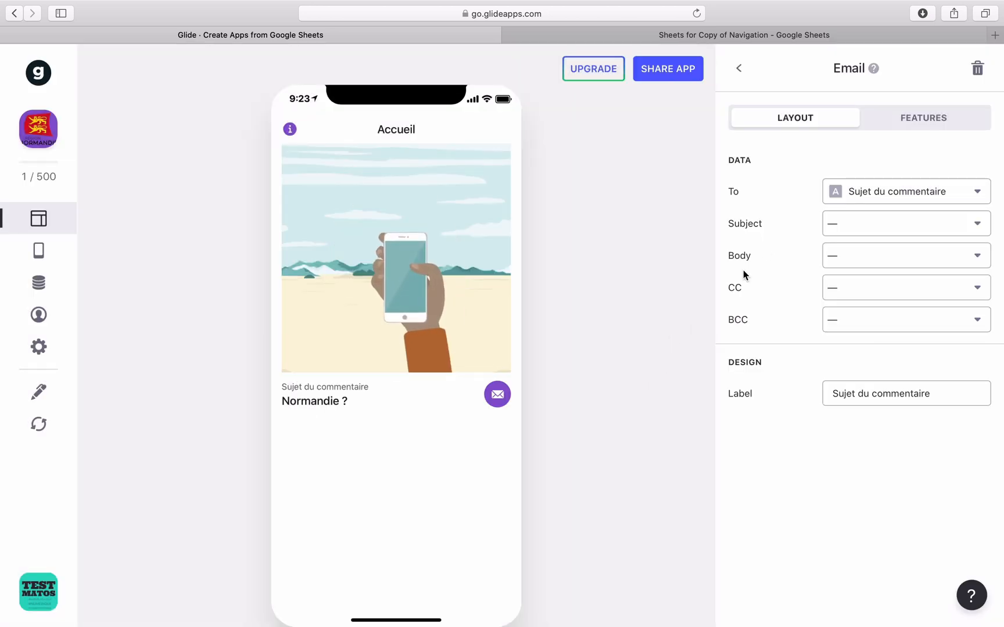
Map the Email component's To, Subject and Body to the TO, Sujet and Body columns.
left_click(916, 196)
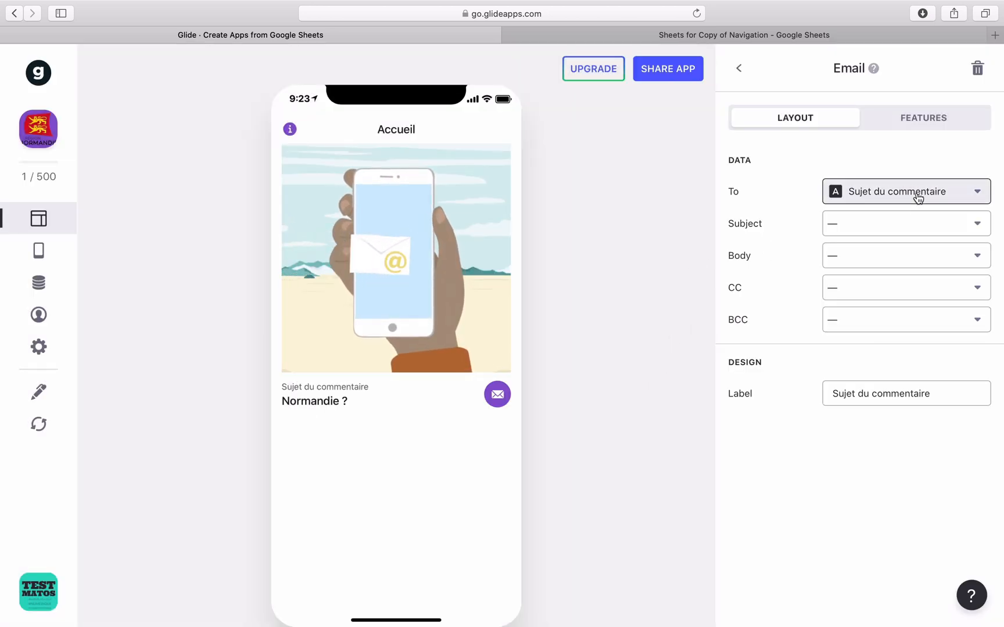
left_click(831, 309)
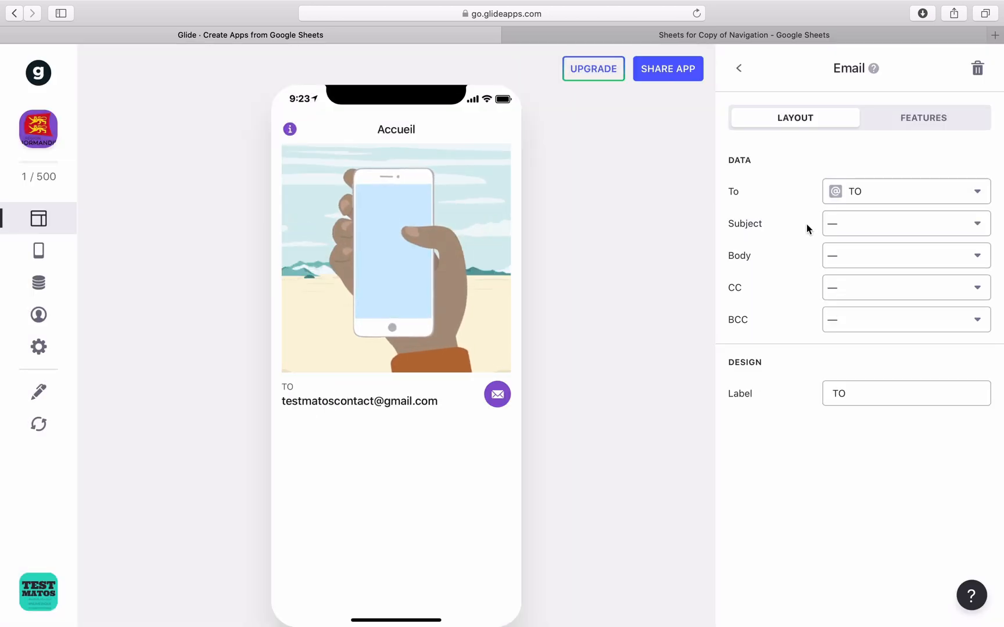
left_click(869, 223)
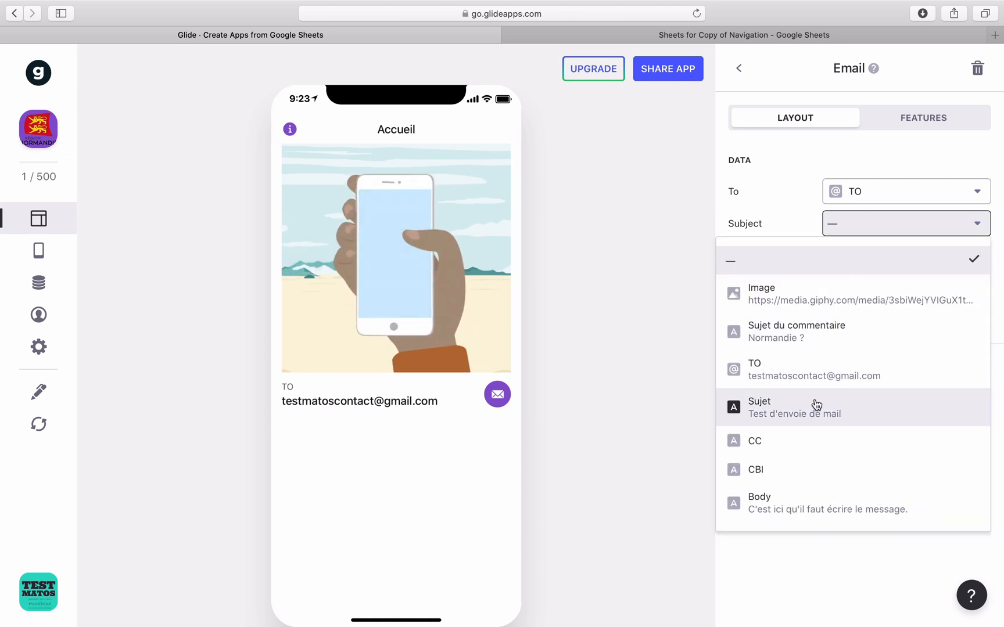
left_click(816, 407)
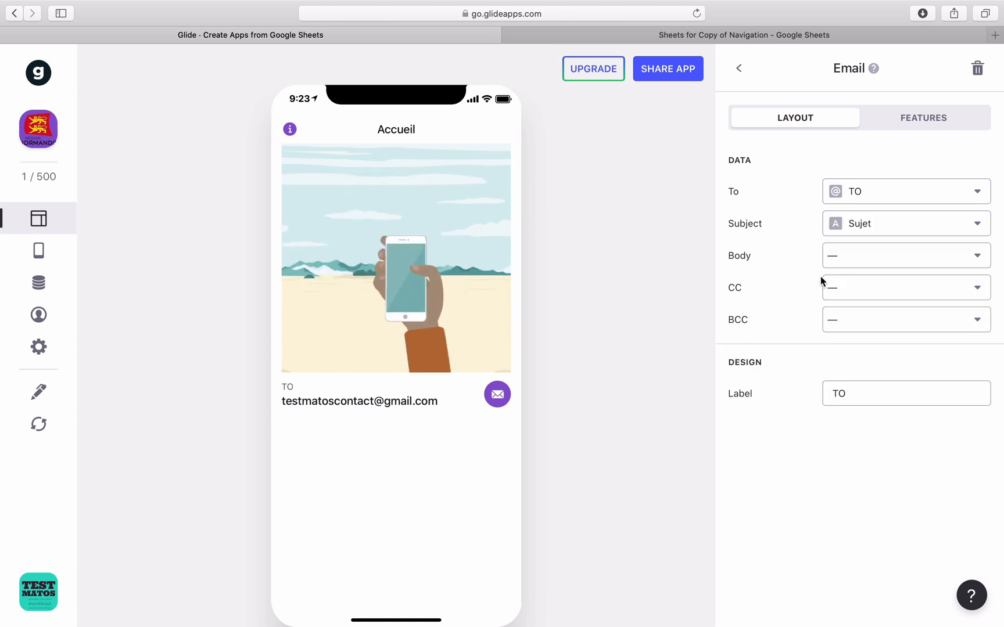
left_click(868, 259)
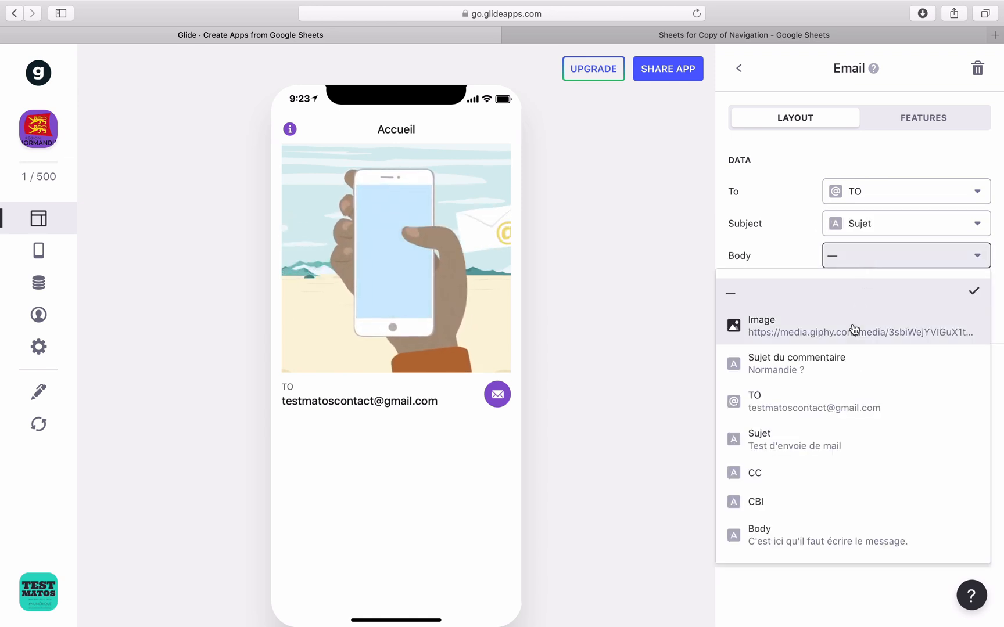
left_click(786, 533)
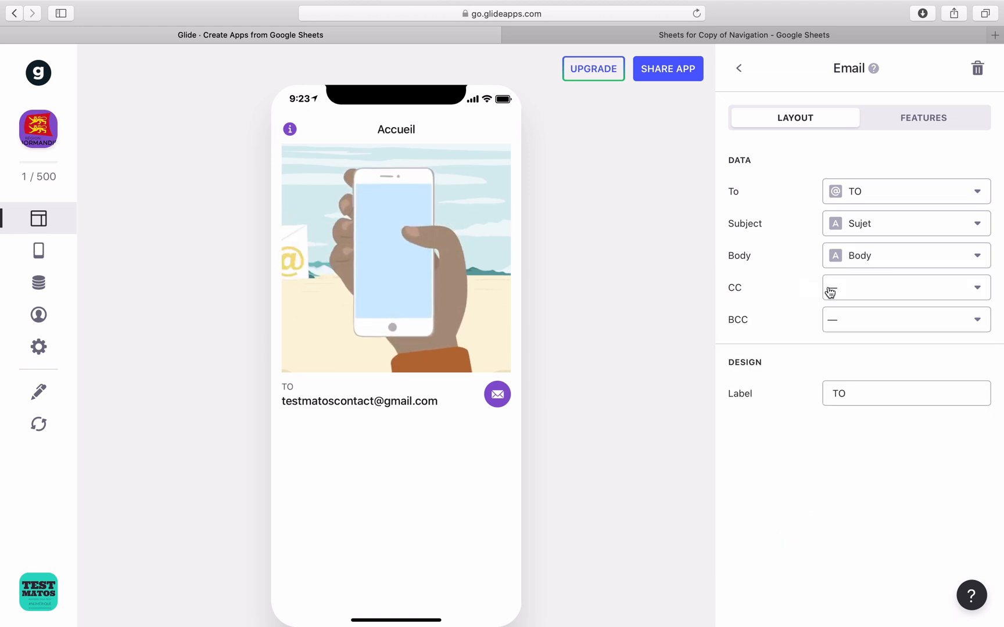
Replace the component label with 'Envoyer un mail à'.
left_click_drag(851, 393, 811, 394)
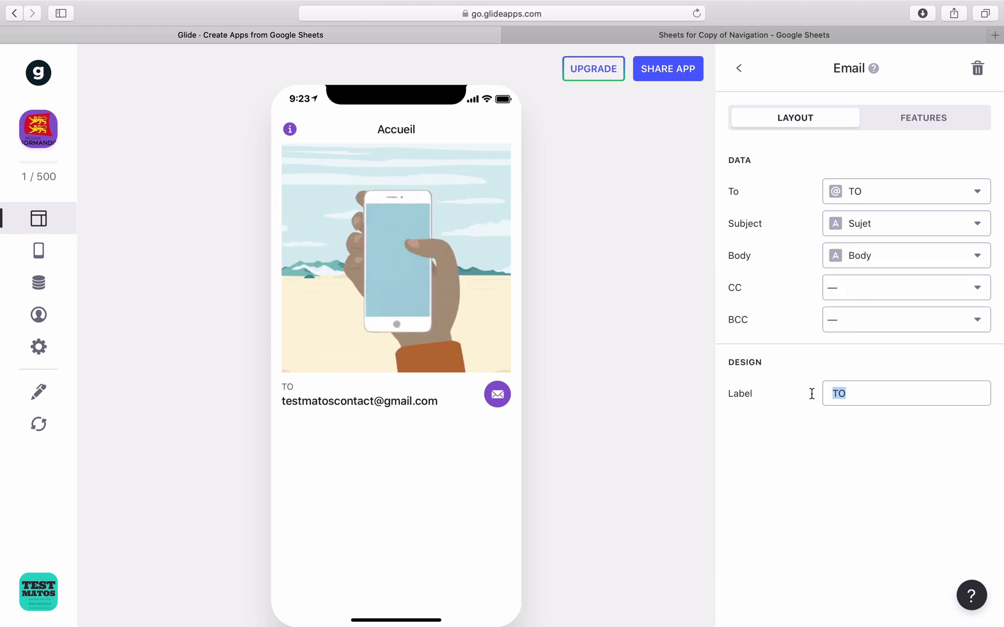
type("Envoyer un mail")
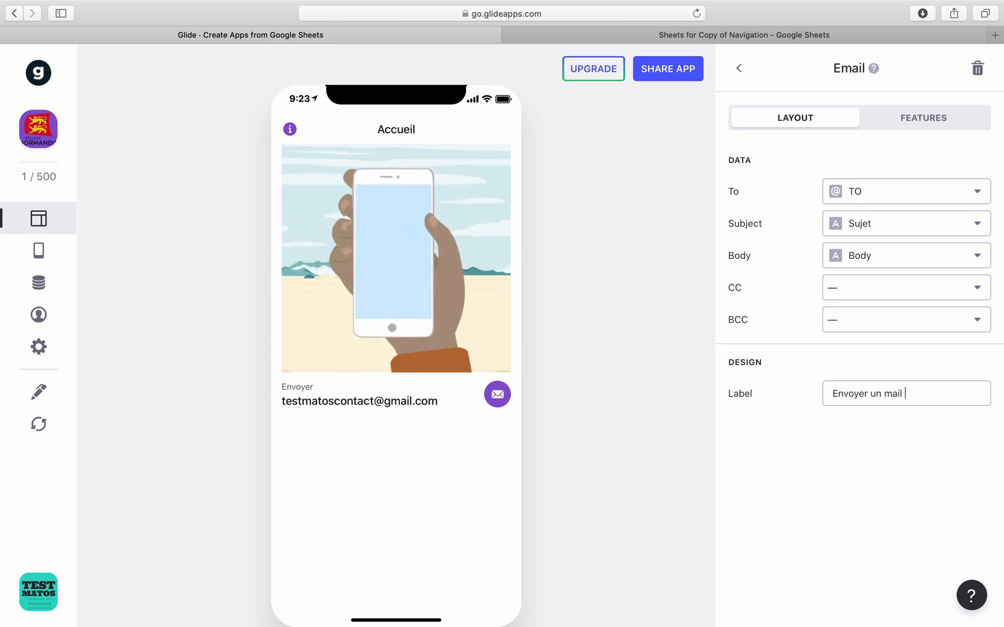
type(" à")
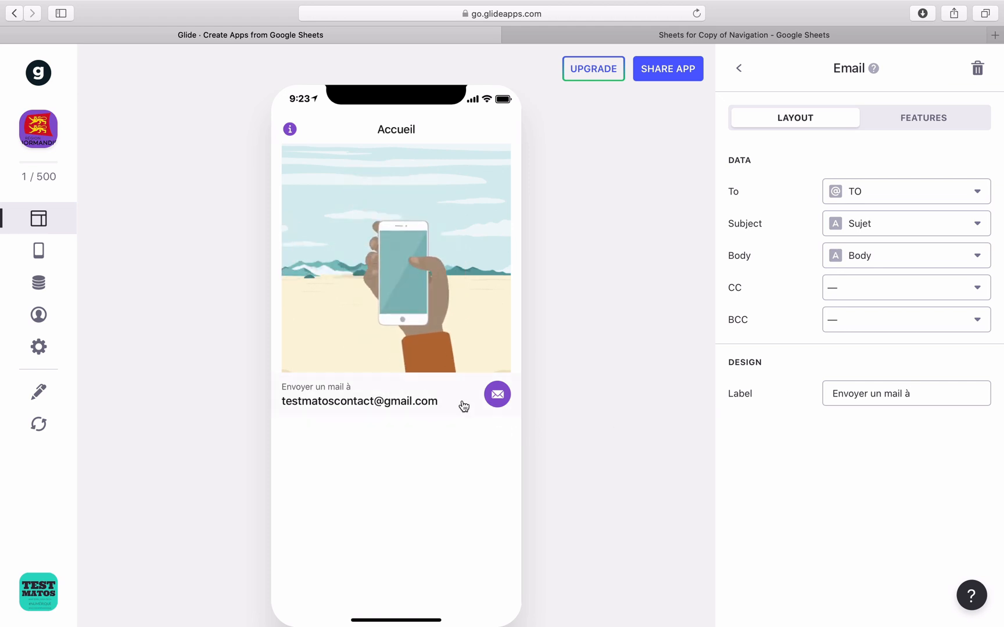
left_click(738, 67)
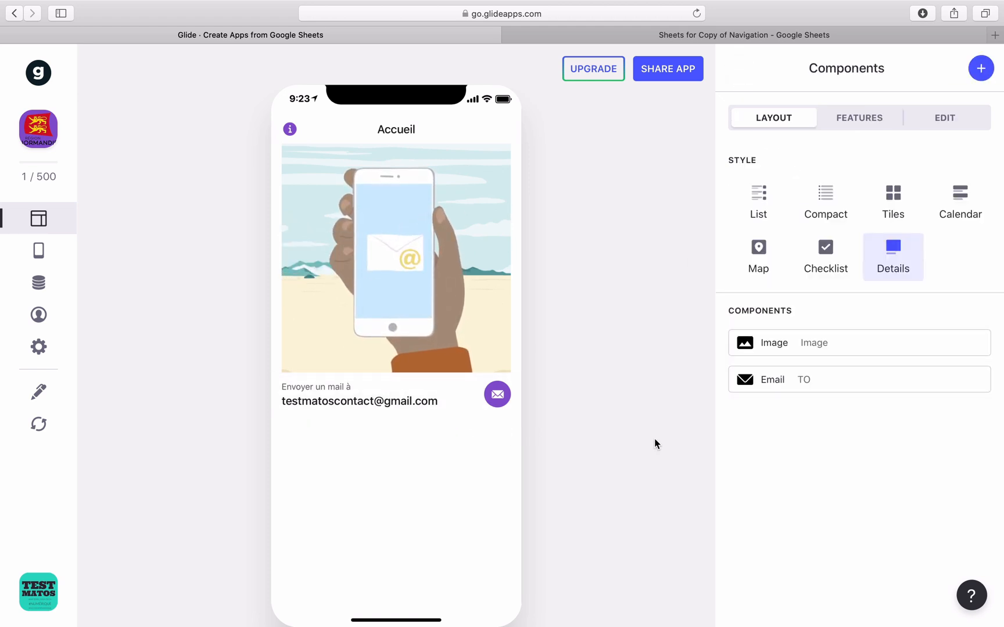
Trigger the Email entry in the preview and check the Thunderbird draft's recipient, subject and body.
left_click(387, 406)
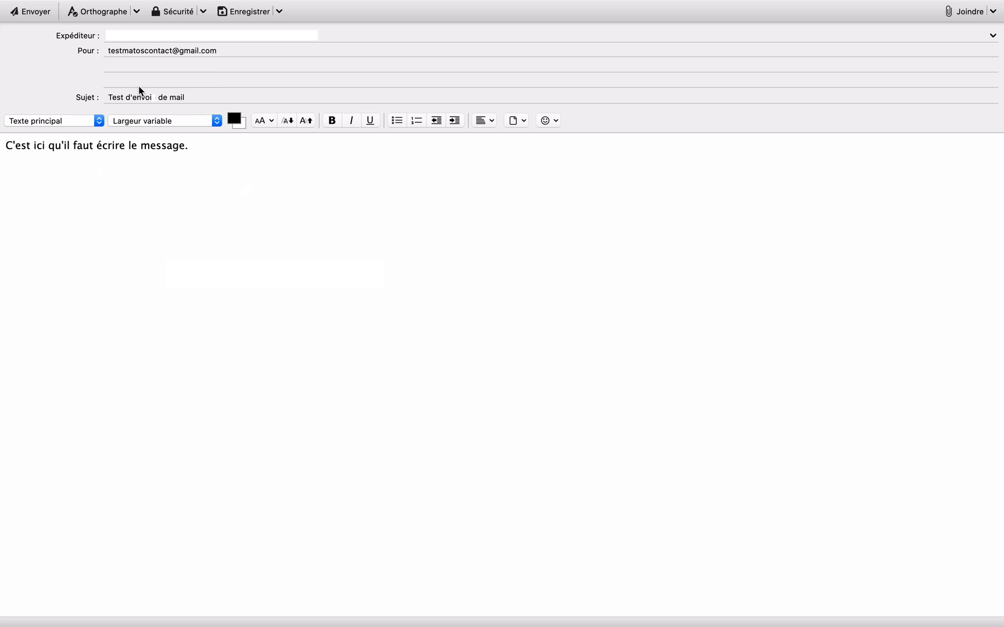
key("Tab")
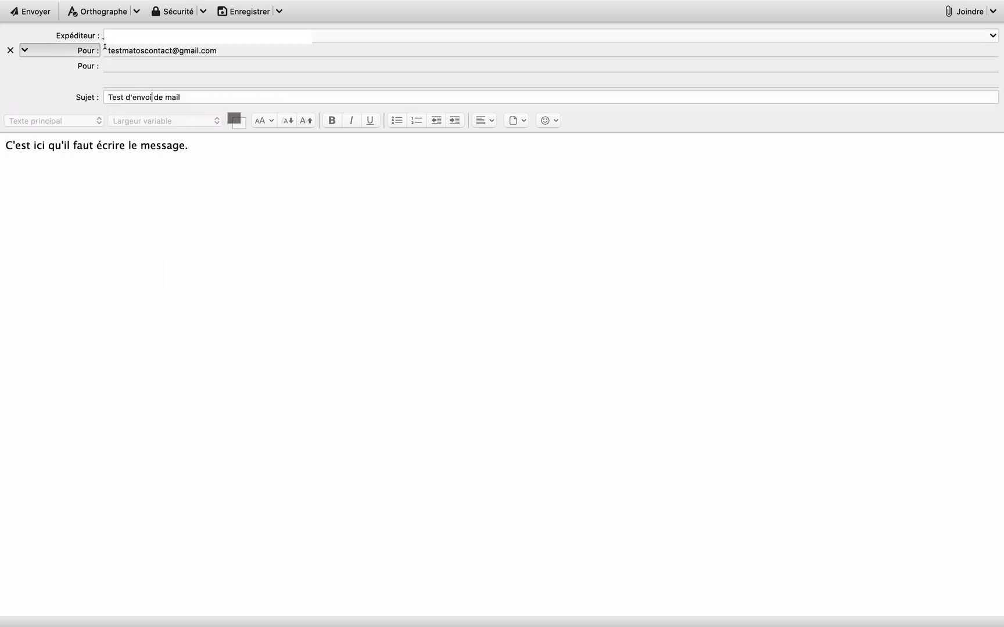
left_click(110, 51)
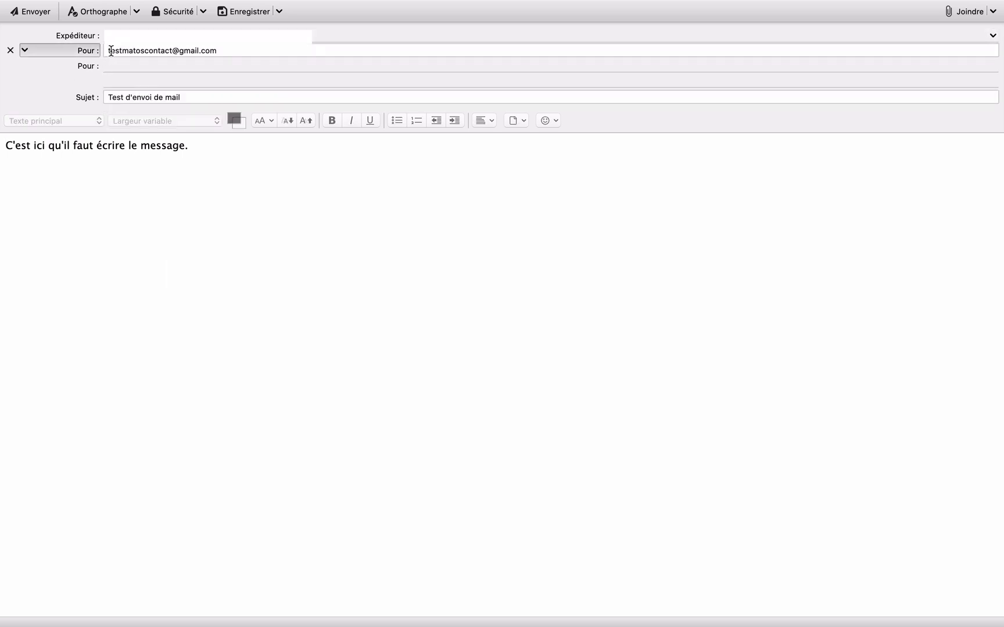
left_click(111, 96)
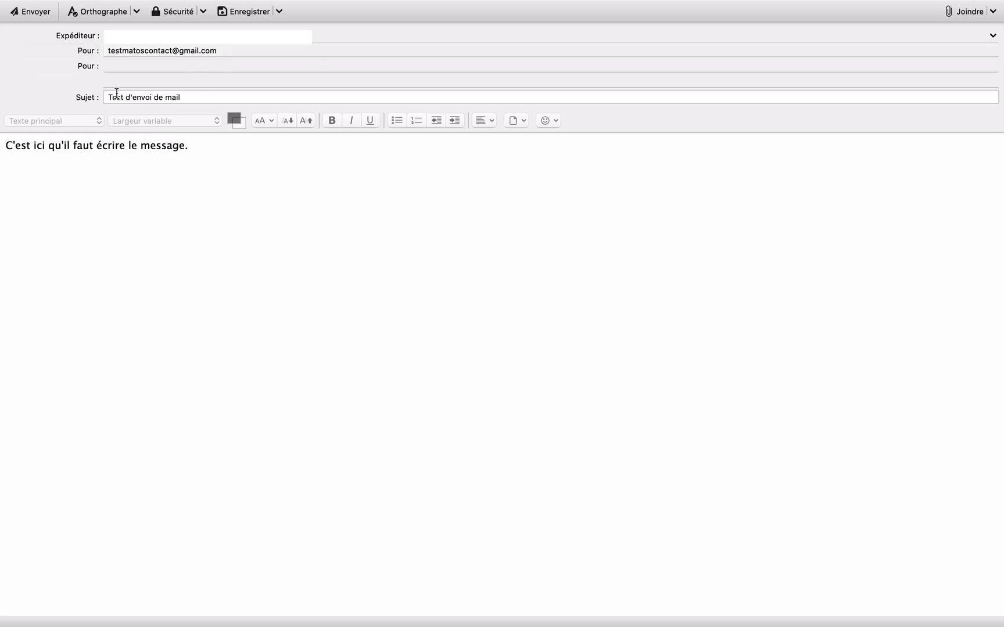
left_click(150, 97)
left_click(128, 161)
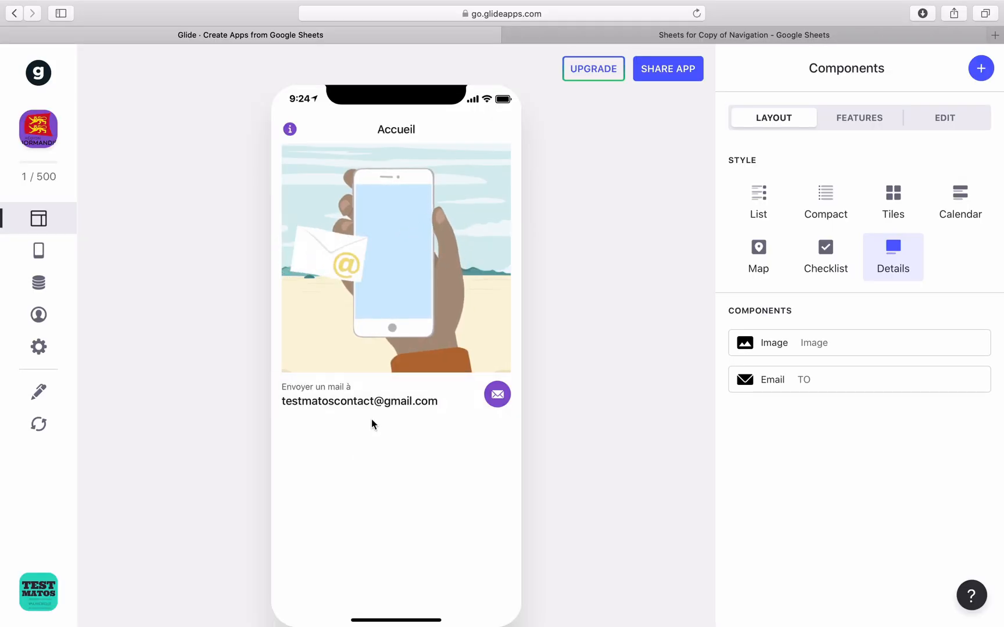
Add a Button component labelled 'Envoyer à un mail' to the Accueil screen.
left_click(981, 69)
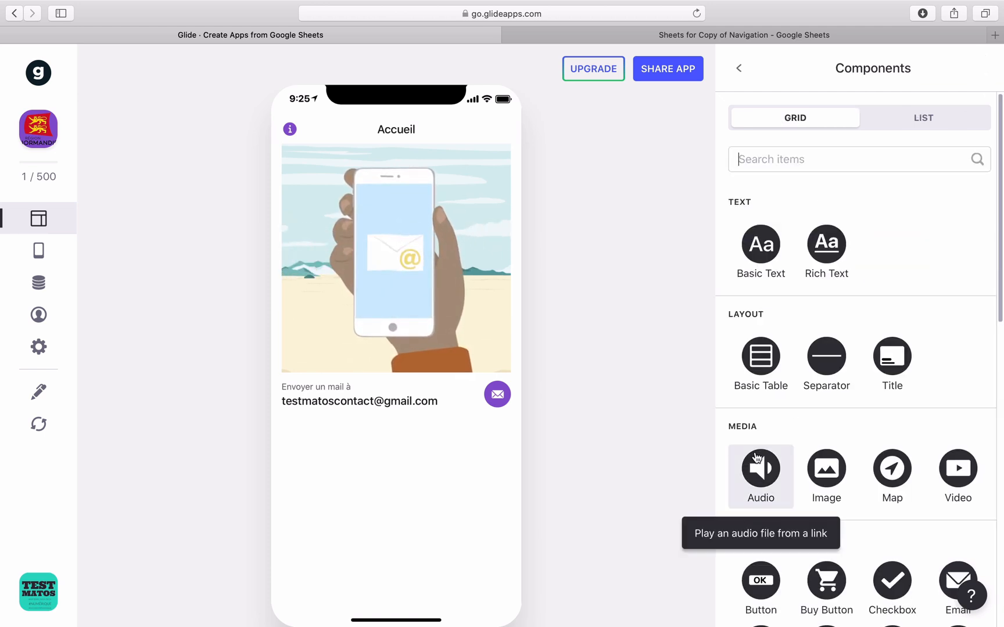
scroll(756, 457, "down", 5)
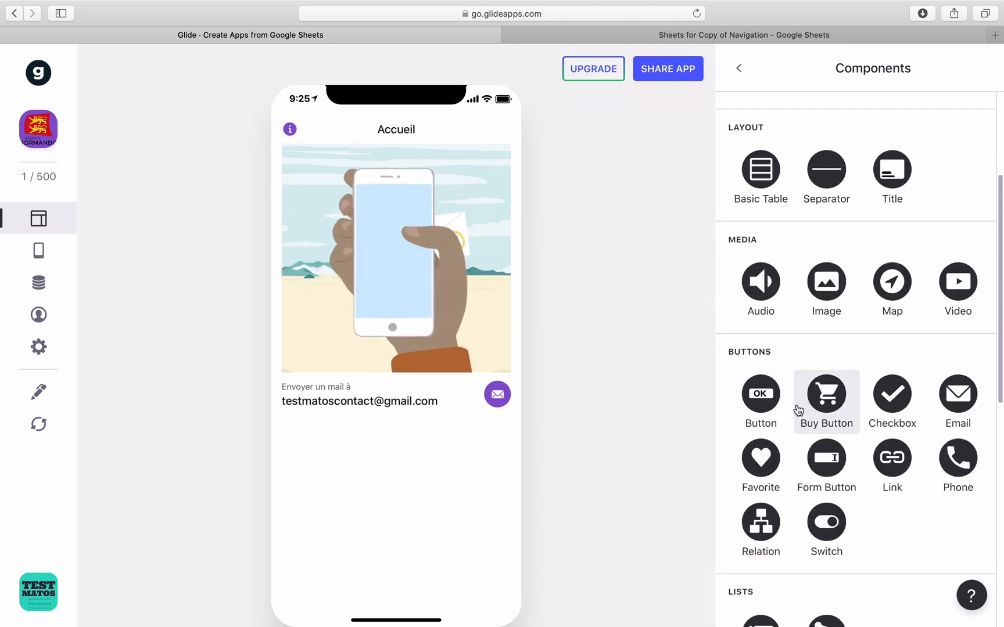
left_click(760, 405)
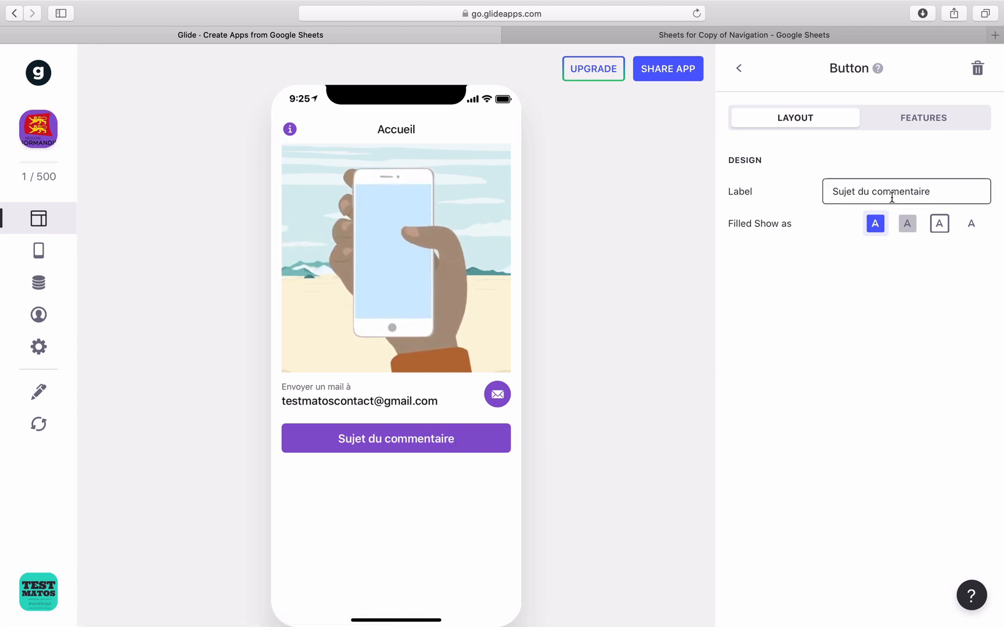
left_click_drag(959, 193, 797, 193)
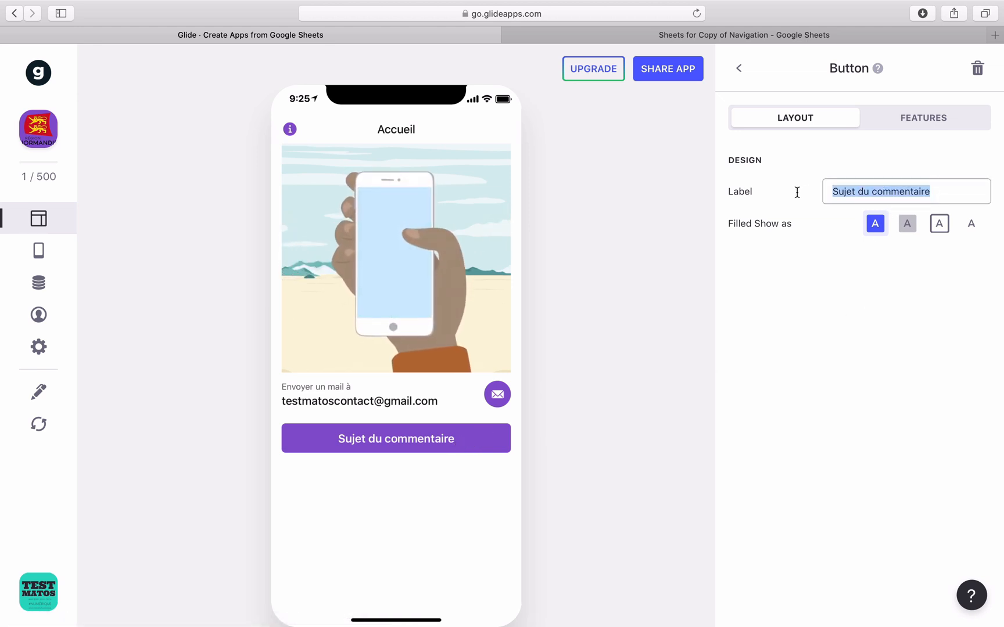
type("Envoyer à ")
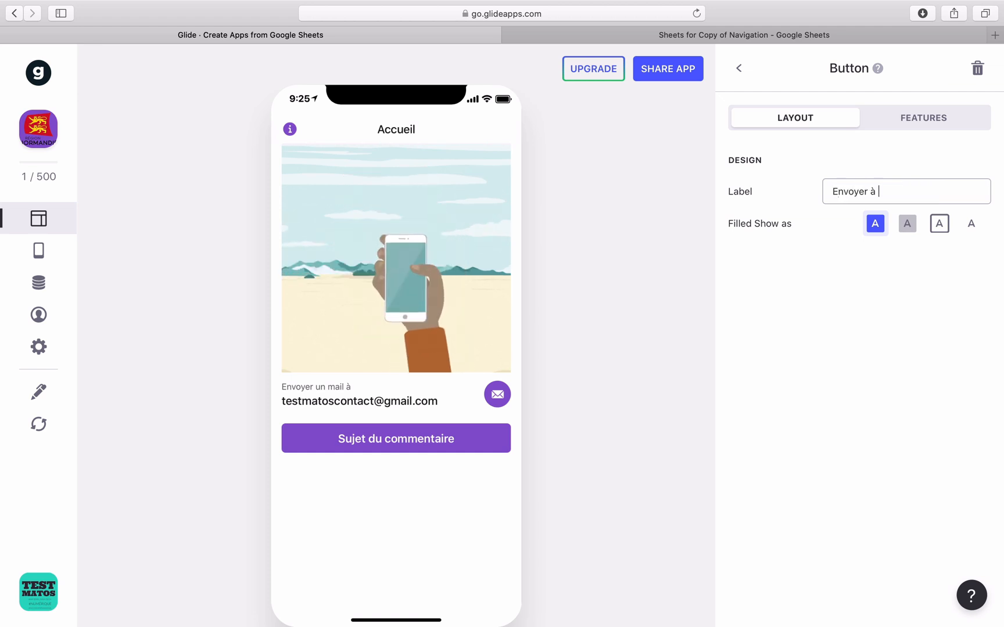
type("un mail")
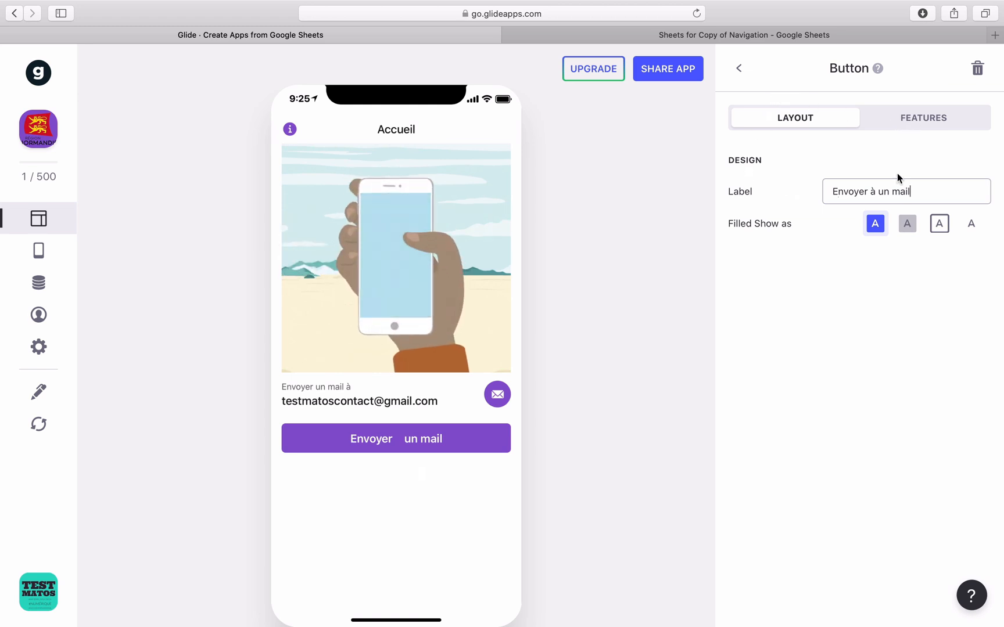
Try the outlined, plain text and transparent styles, then settle on filled purple.
left_click(907, 223)
left_click(939, 223)
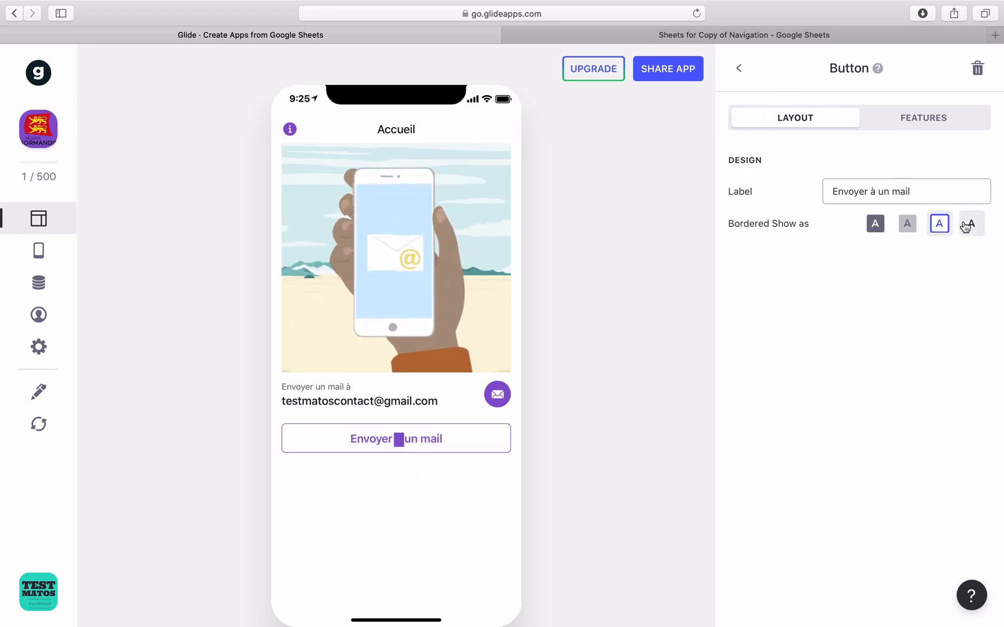
left_click(965, 226)
left_click(939, 224)
left_click(907, 224)
left_click(876, 224)
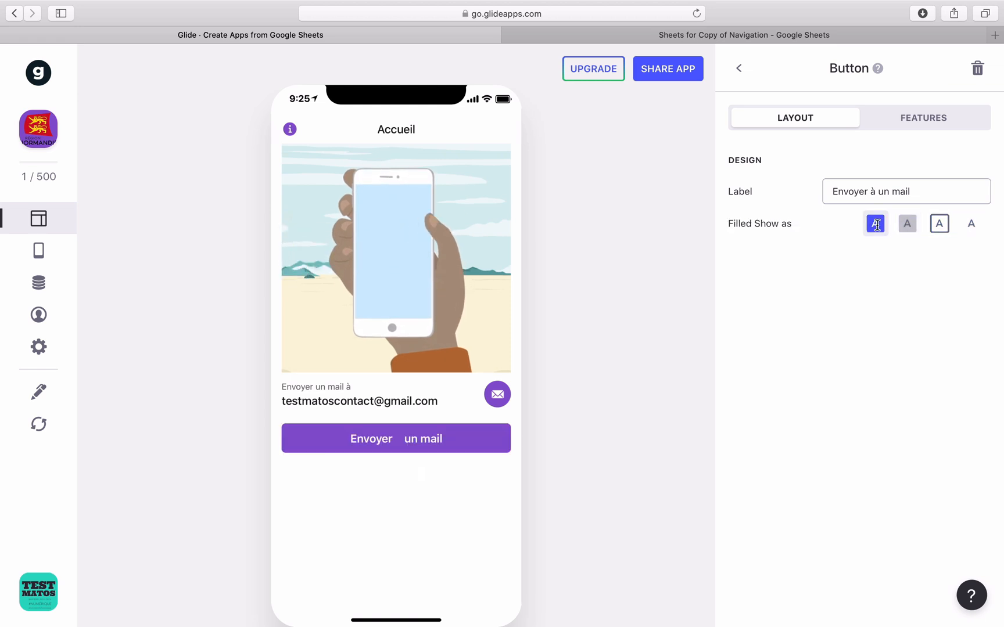
Set the button's action to Send email with the TO column as recipient.
left_click(882, 125)
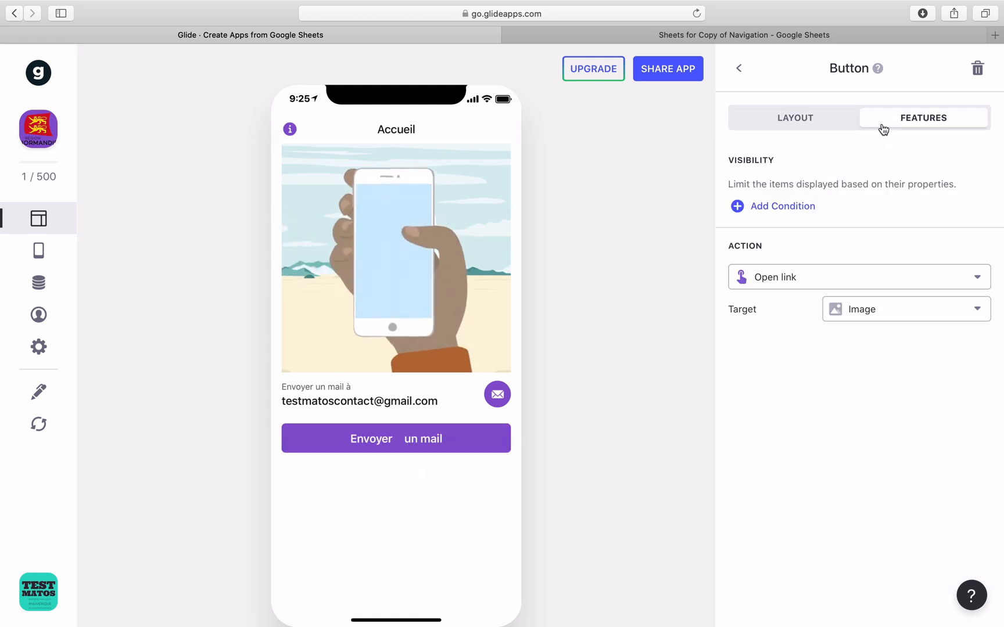
left_click(807, 282)
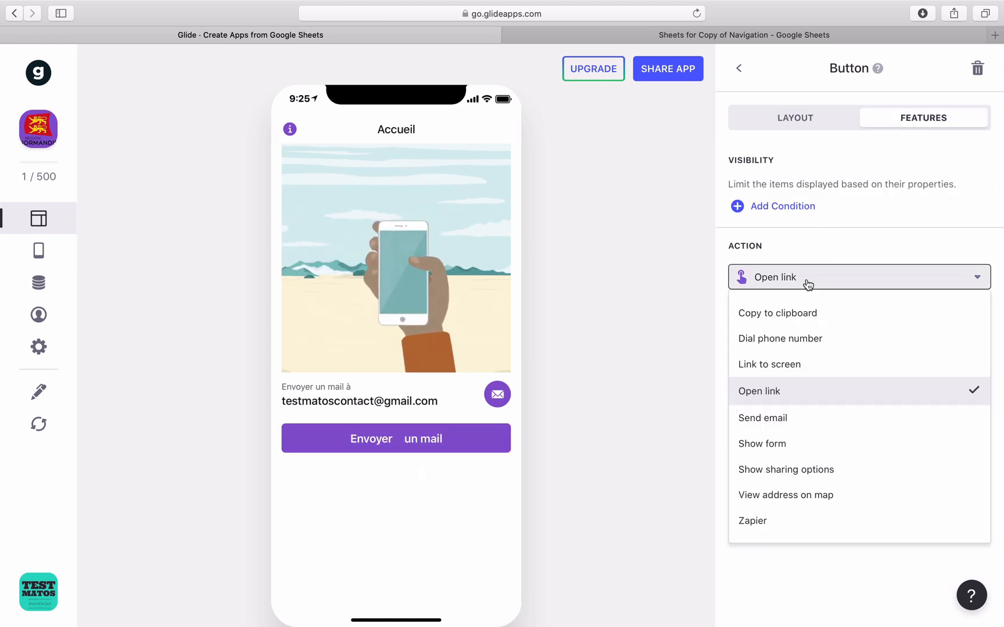
left_click(772, 418)
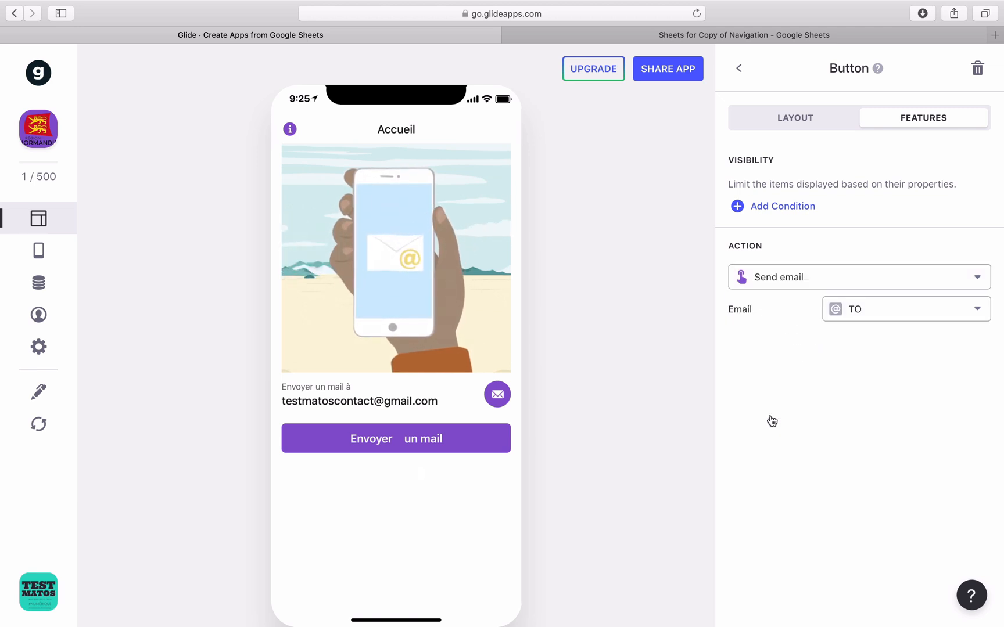
left_click(909, 319)
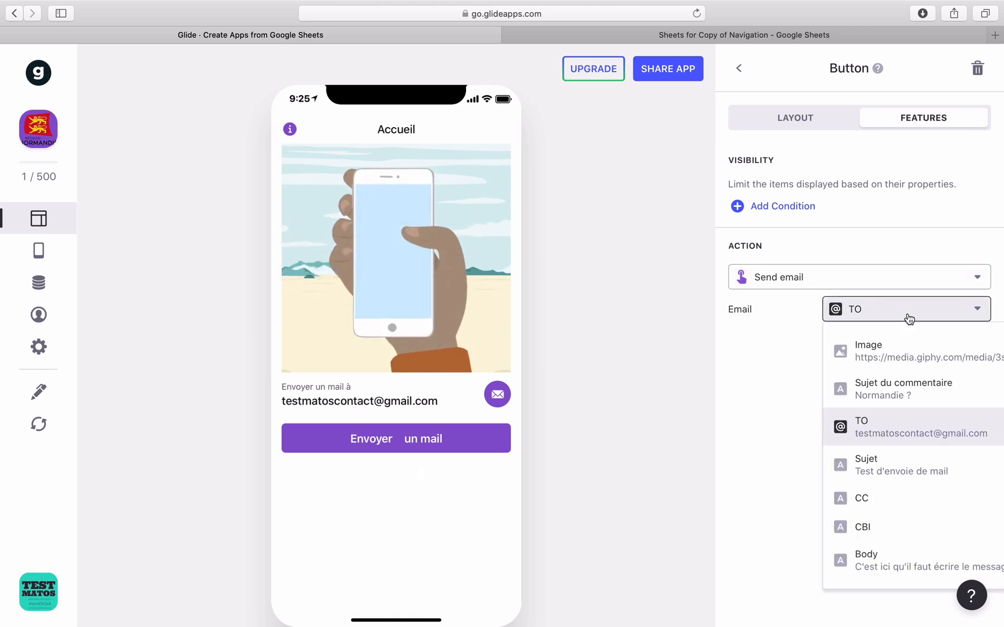
left_click(807, 427)
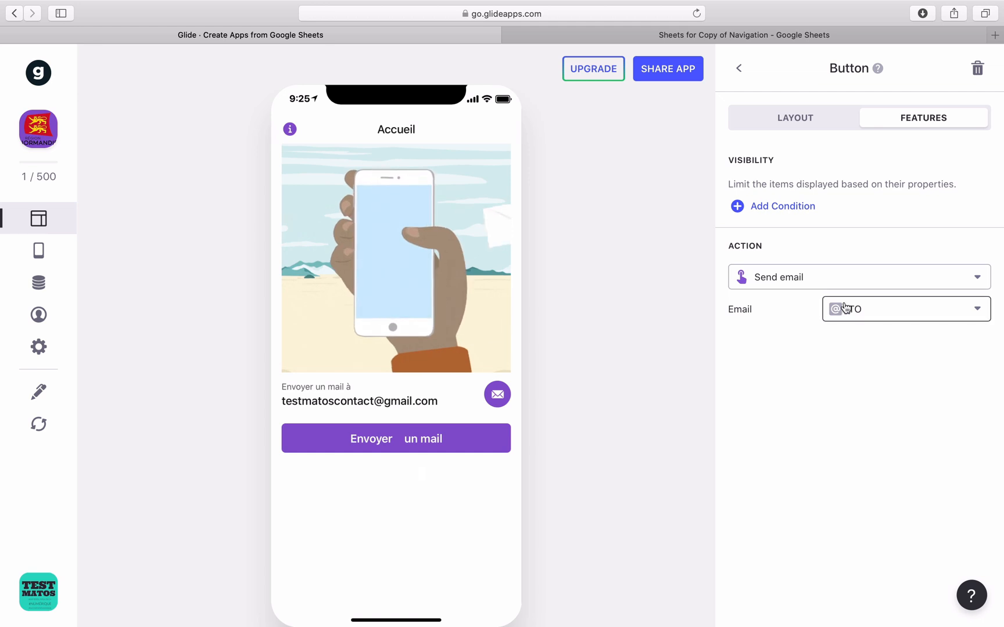
left_click(738, 69)
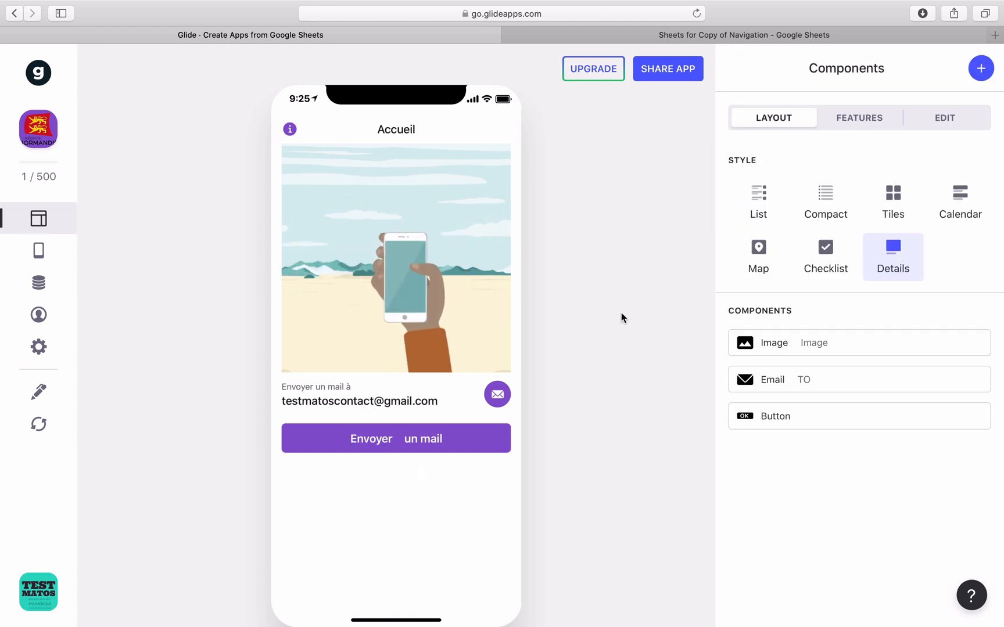
Press the new button in the preview and confirm the Thunderbird message has only the recipient filled.
left_click(424, 438)
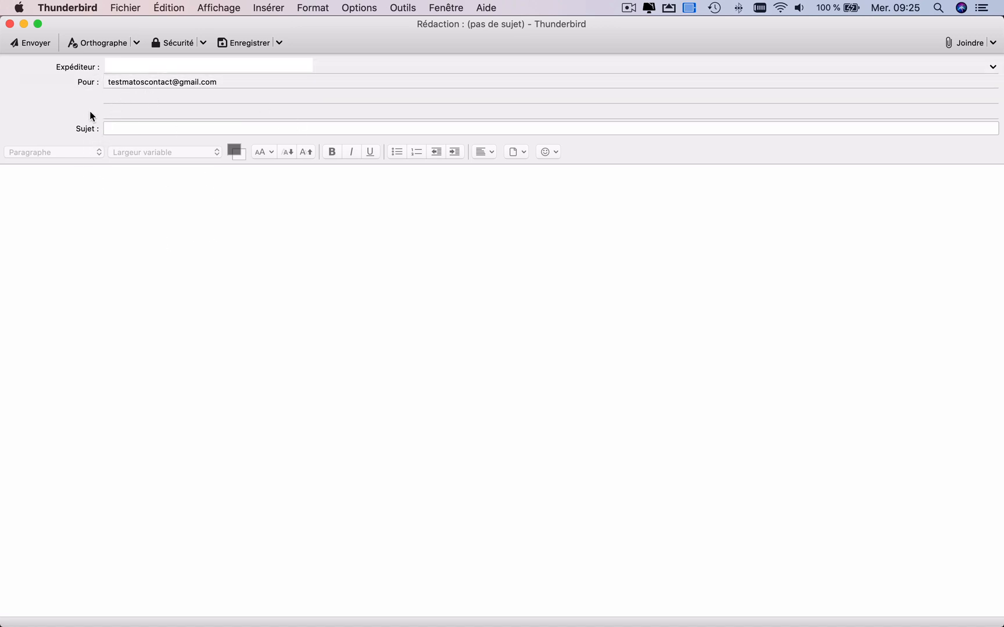
left_click(85, 253)
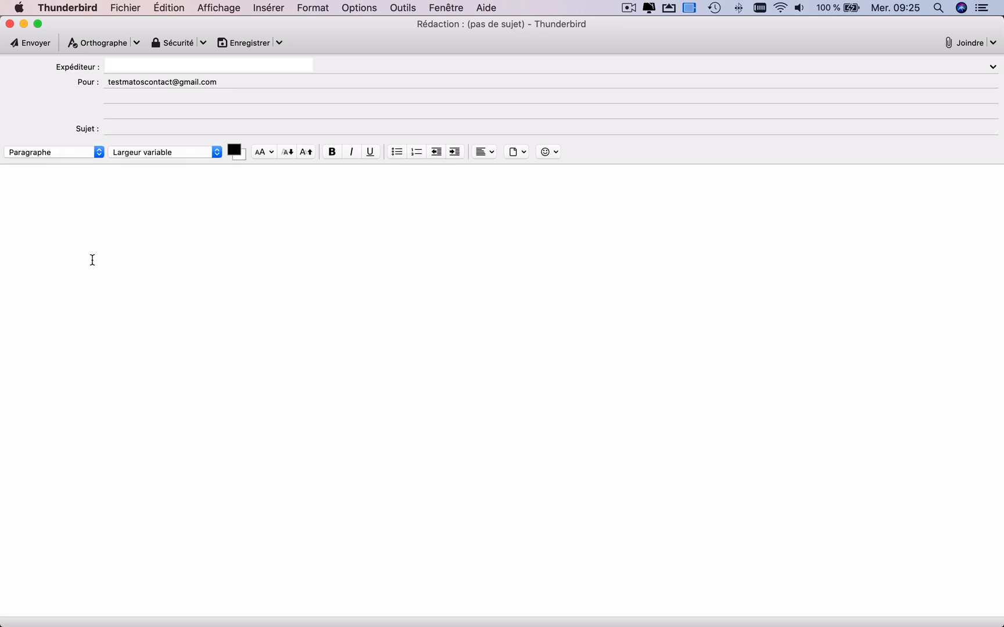
mouse_move(30, 81)
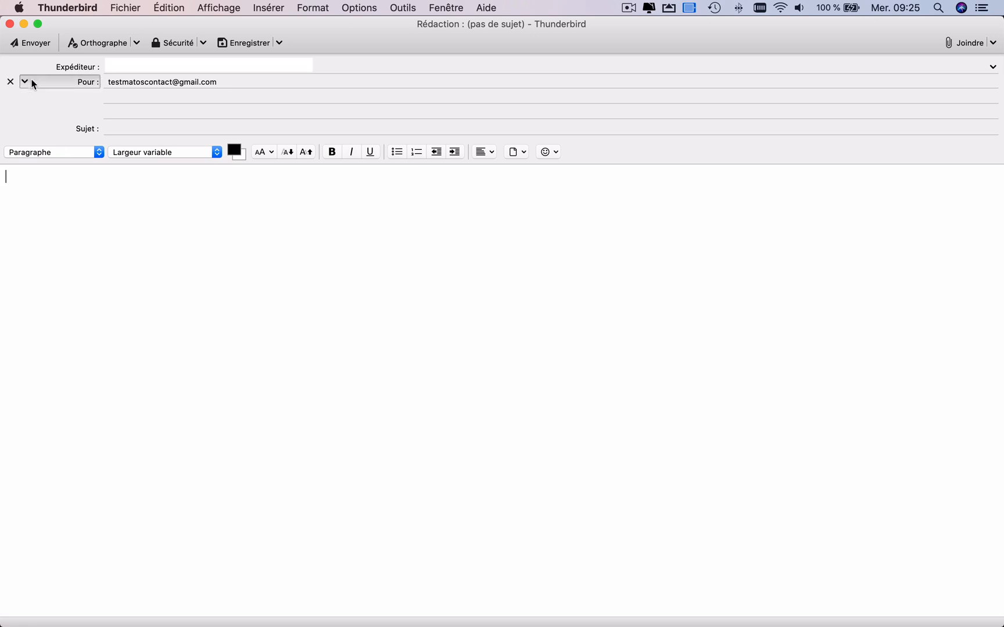